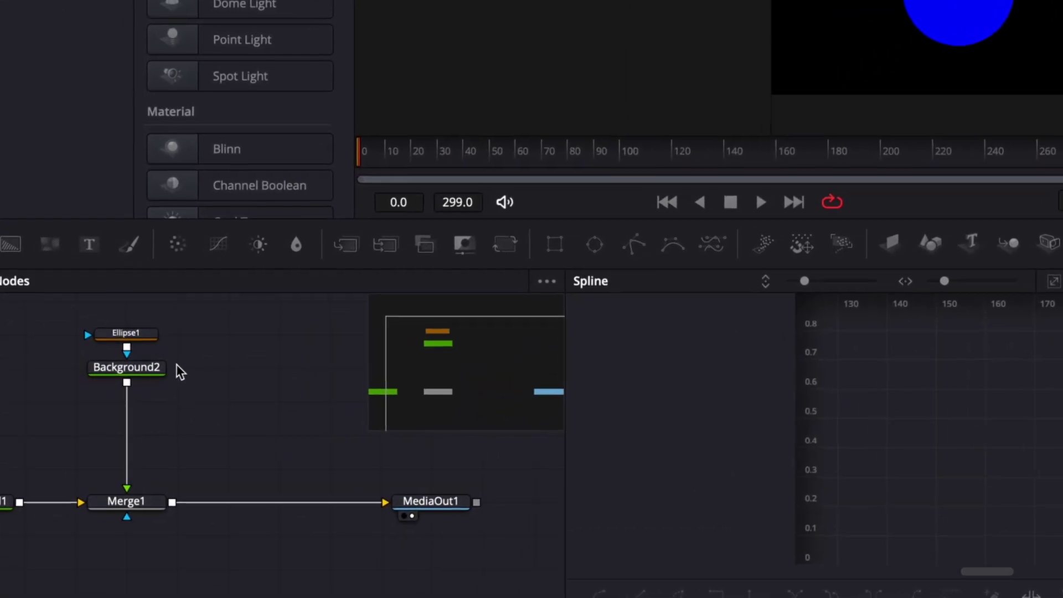
# - Change Background2's fill type to Gradient and angle the linear gradient diagonally across the circle
pyautogui.click(127, 334)
pyautogui.click(127, 366)
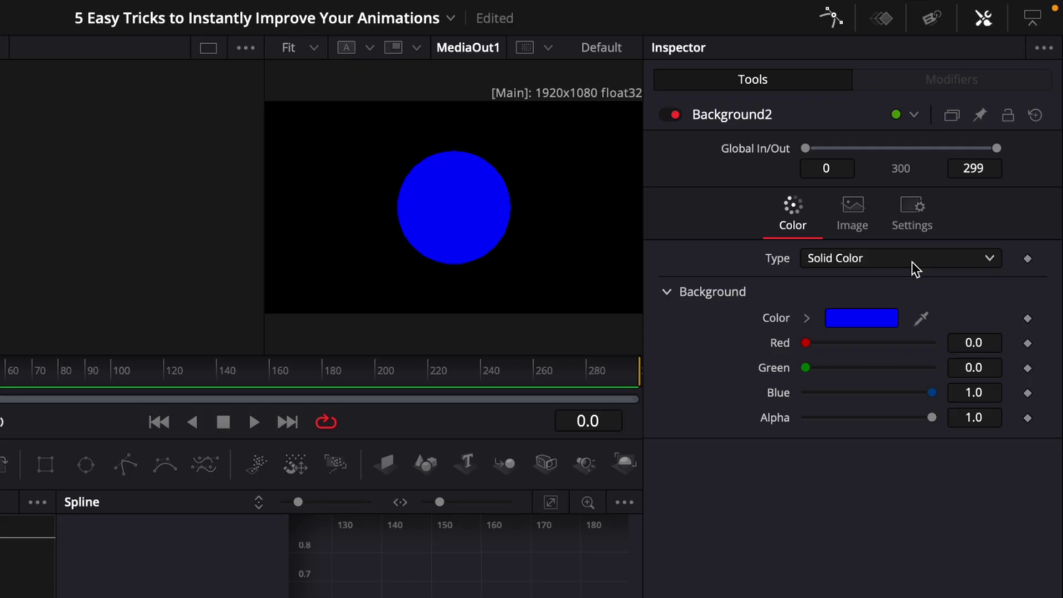
pyautogui.click(912, 261)
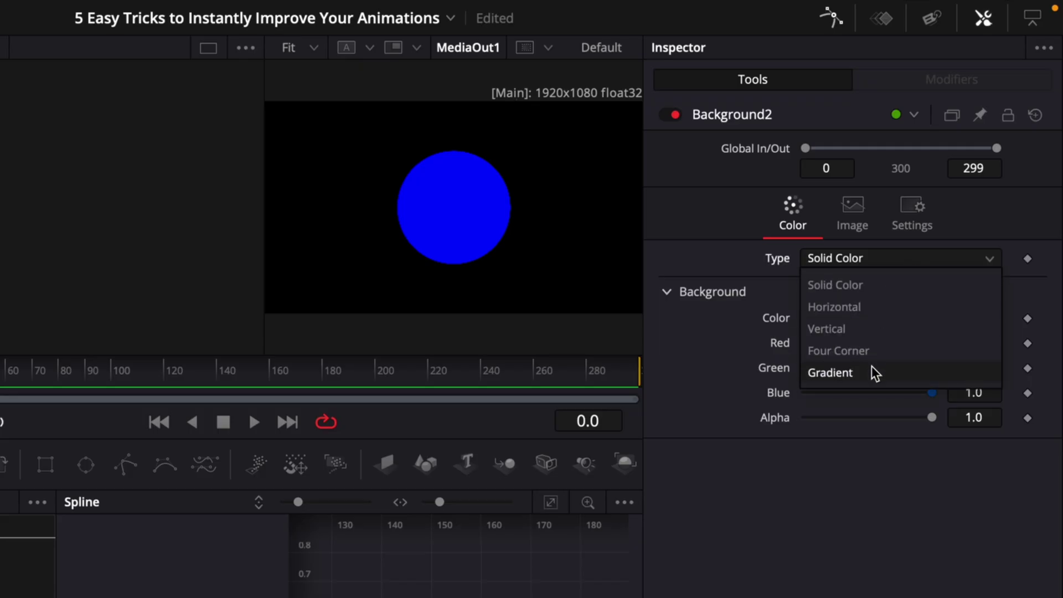
pyautogui.click(841, 372)
pyautogui.moveTo(642, 213); pyautogui.dragTo(423, 161)
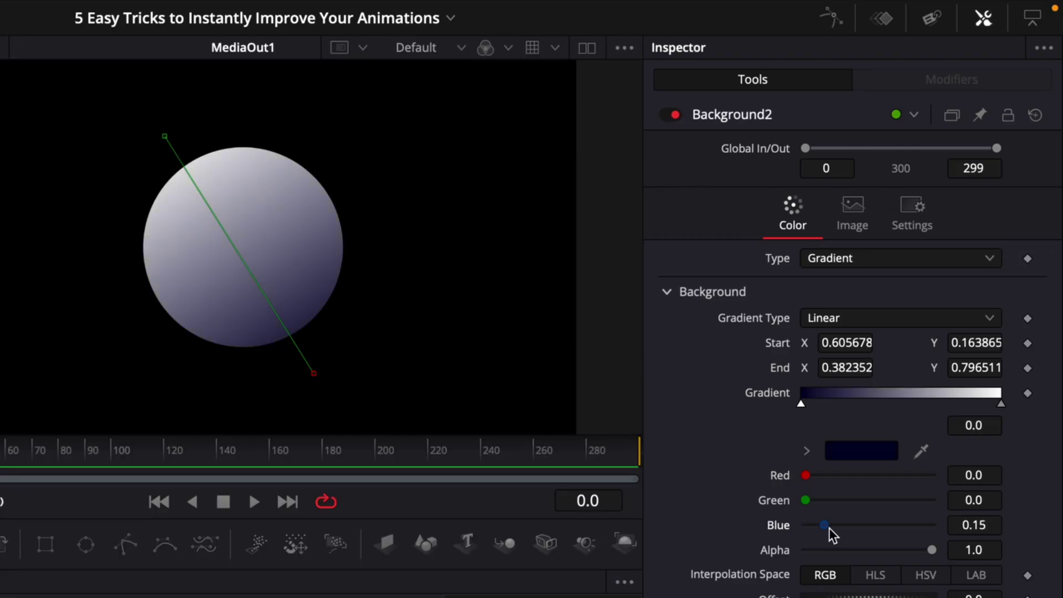
# - Recolour the light end of Background2's gradient to bright blue, with Red at 0.0 and Green reduced
pyautogui.click(1001, 404)
pyautogui.moveTo(931, 475); pyautogui.dragTo(558, 508)
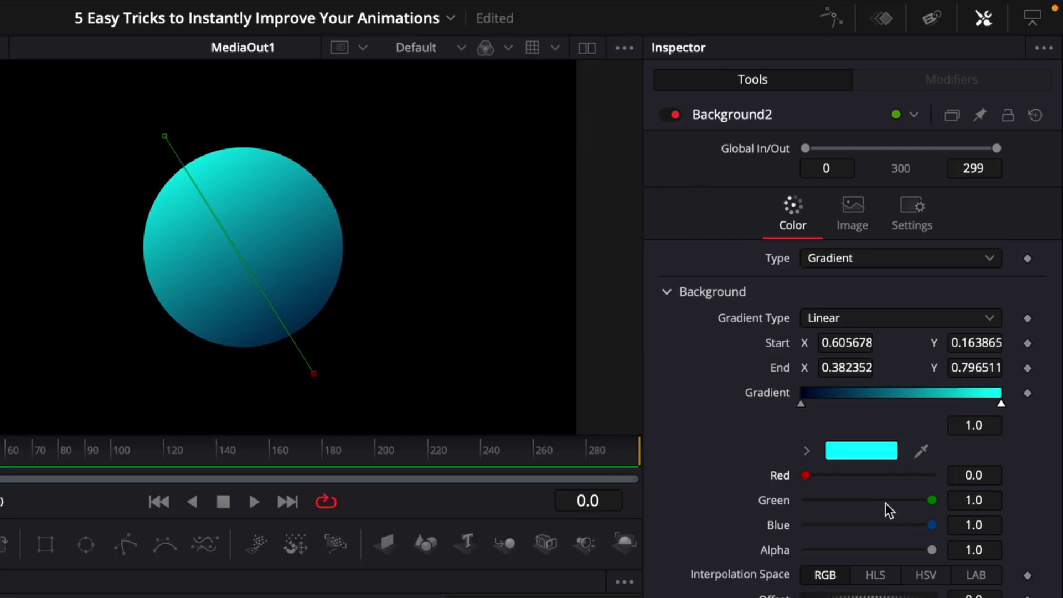
pyautogui.moveTo(933, 500); pyautogui.dragTo(872, 500)
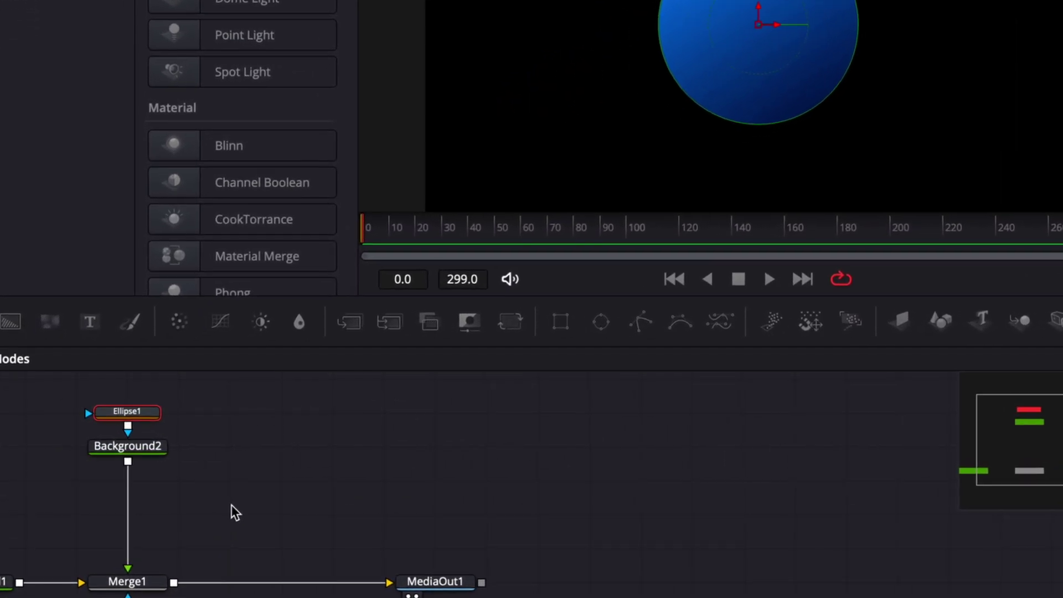
# - Paste an instance of Ellipse1, use it to mask a new Background node, and merge that node over Background2
pyautogui.moveTo(185, 493); pyautogui.dragTo(318, 479)
pyautogui.click(181, 444)
pyautogui.press('shift+super+v')
pyautogui.moveTo(183, 454); pyautogui.dragTo(130, 454)
pyautogui.moveTo(11, 322); pyautogui.dragTo(224, 453)
pyautogui.moveTo(121, 454); pyautogui.dragTo(161, 458)
pyautogui.click(267, 545)
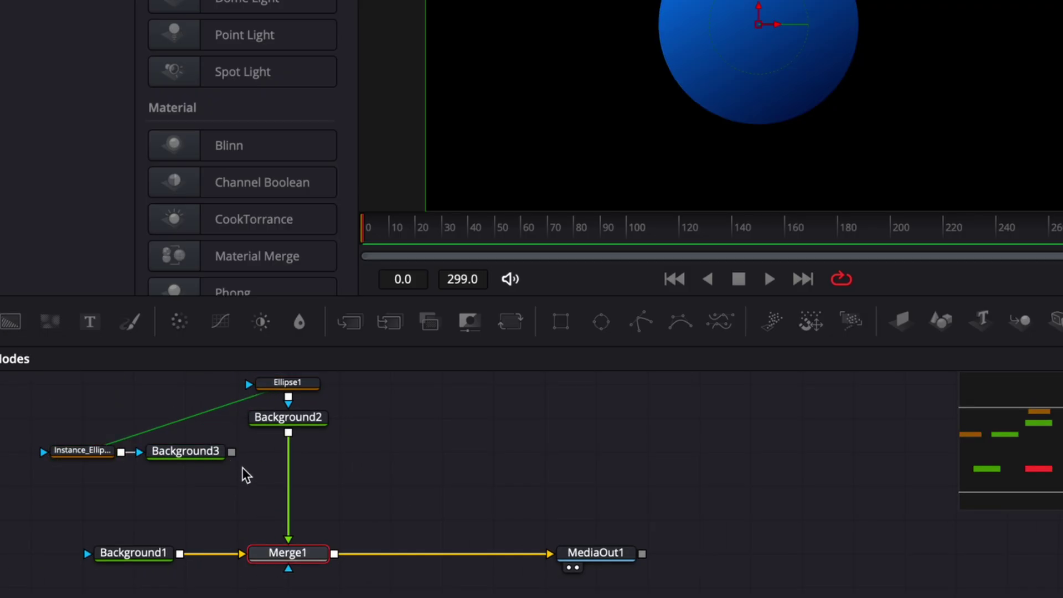
pyautogui.moveTo(229, 459); pyautogui.dragTo(287, 435)
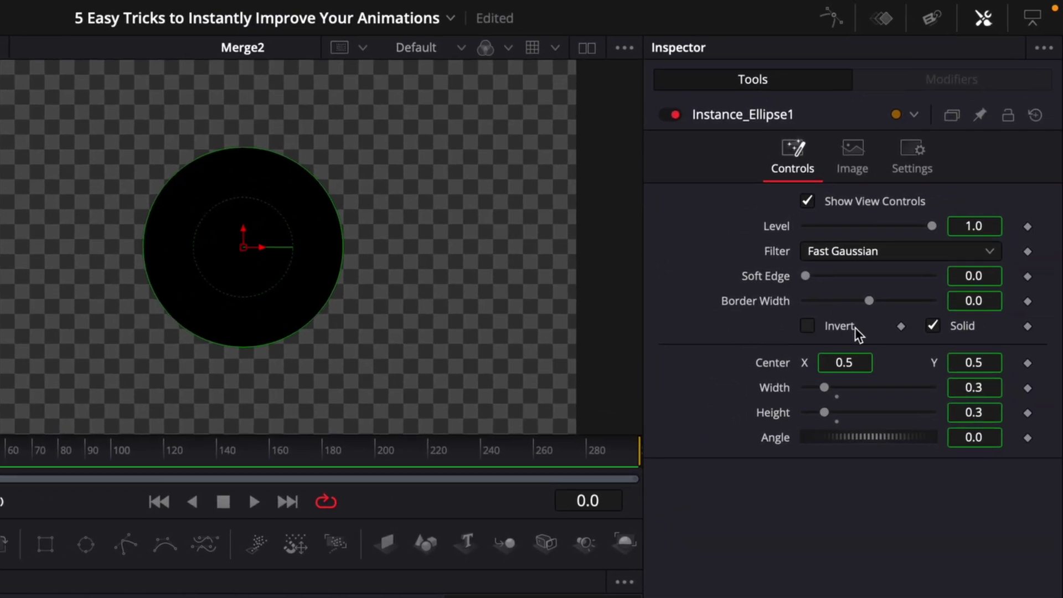
# - Deinstance the Invert control of the instanced ellipse and enable Invert
pyautogui.rightClick(851, 331)
pyautogui.click(907, 510)
pyautogui.click(813, 325)
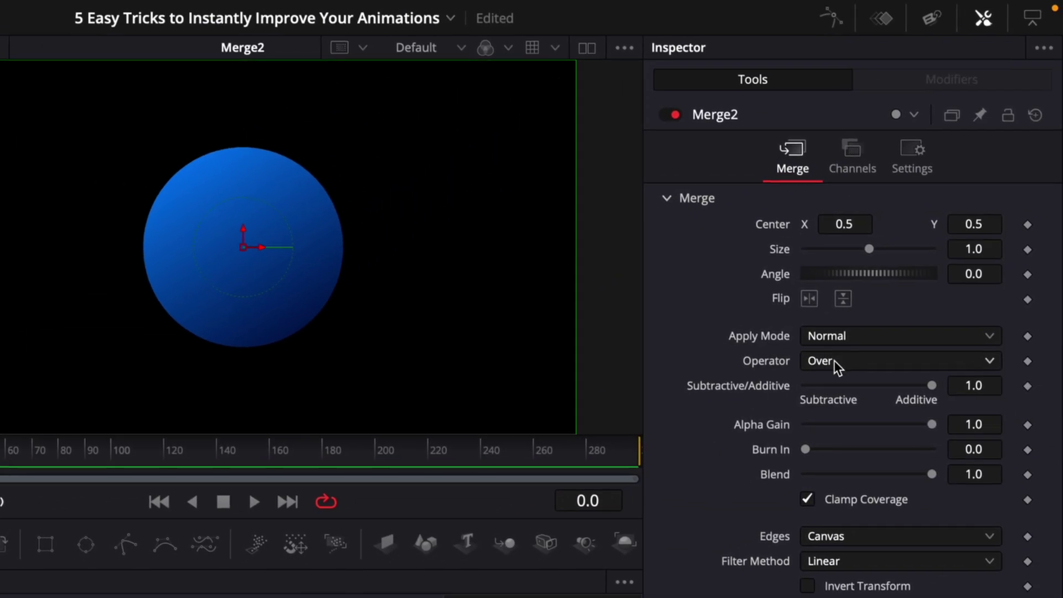
# - Set Merge2's operator to Atop and offset its center to X 0.489, Y 0.526
pyautogui.click(834, 360)
pyautogui.click(838, 453)
pyautogui.moveTo(839, 222); pyautogui.dragTo(852, 221)
pyautogui.moveTo(958, 224); pyautogui.dragTo(973, 224)
pyautogui.moveTo(847, 224); pyautogui.dragTo(828, 225)
# - Soften the shadow with a strengthened Gaussian Blur after Background3, and set Merge2's Blend to 0.5
pyautogui.click(31, 449)
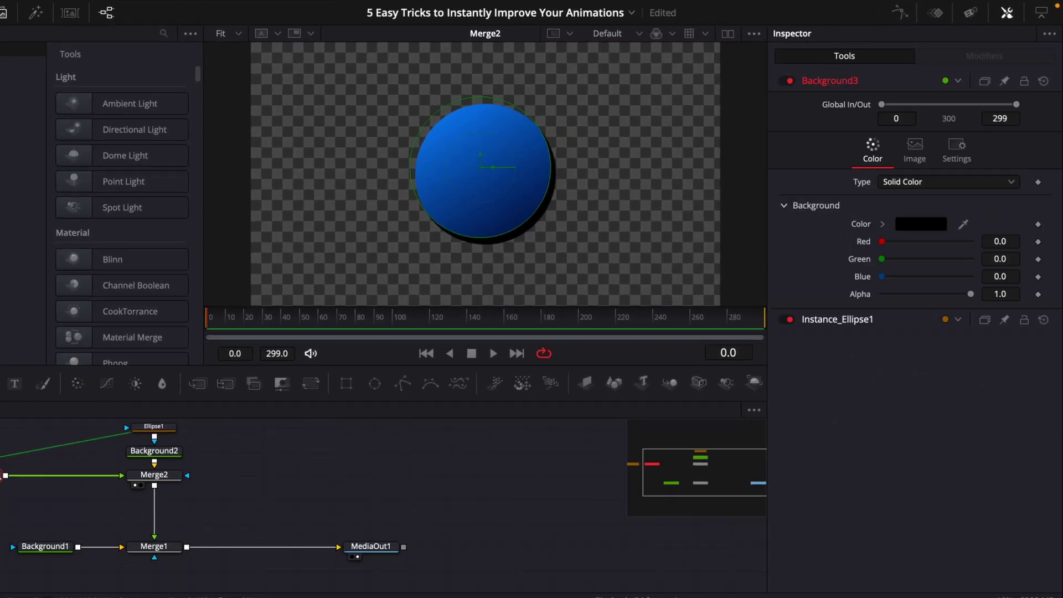
pyautogui.hotkey('shift', 'space')
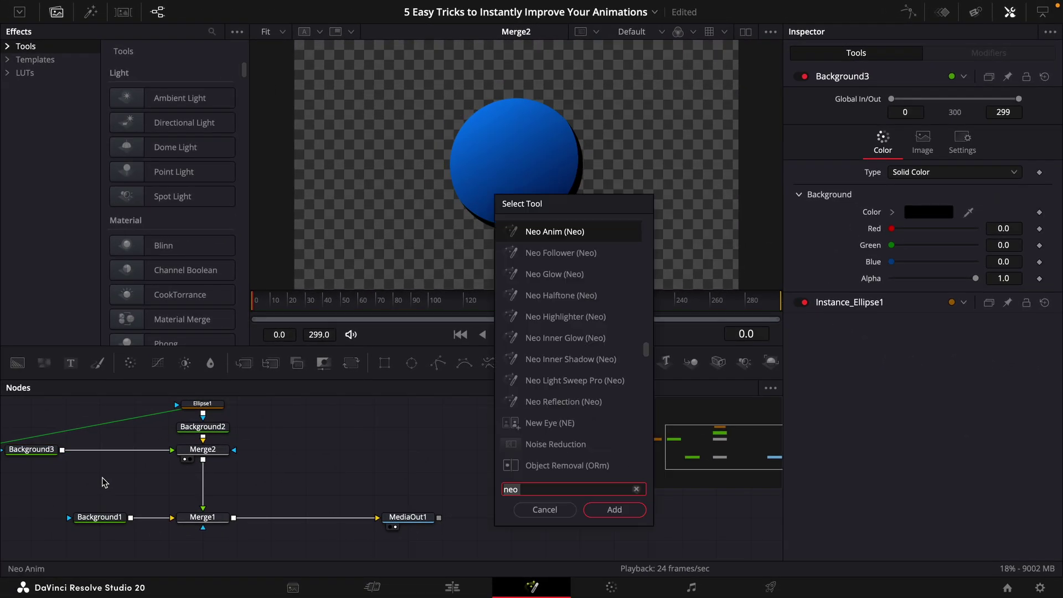
pyautogui.press('BackSpace')
pyautogui.press('BackSpace')
pyautogui.press('BackSpace')
pyautogui.write('gau')
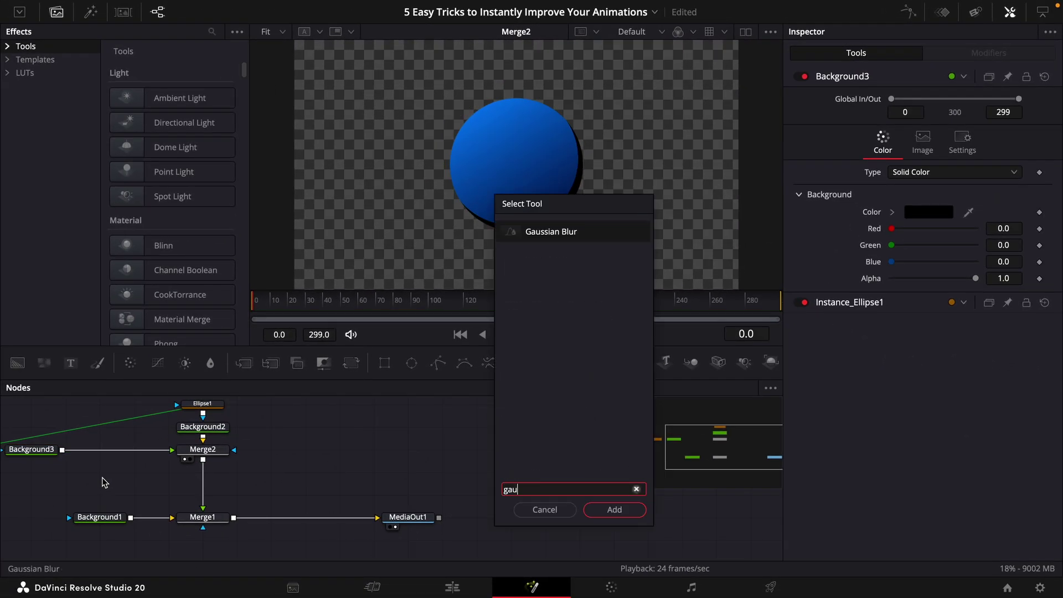
pyautogui.press('Return')
pyautogui.moveTo(933, 134); pyautogui.dragTo(962, 134)
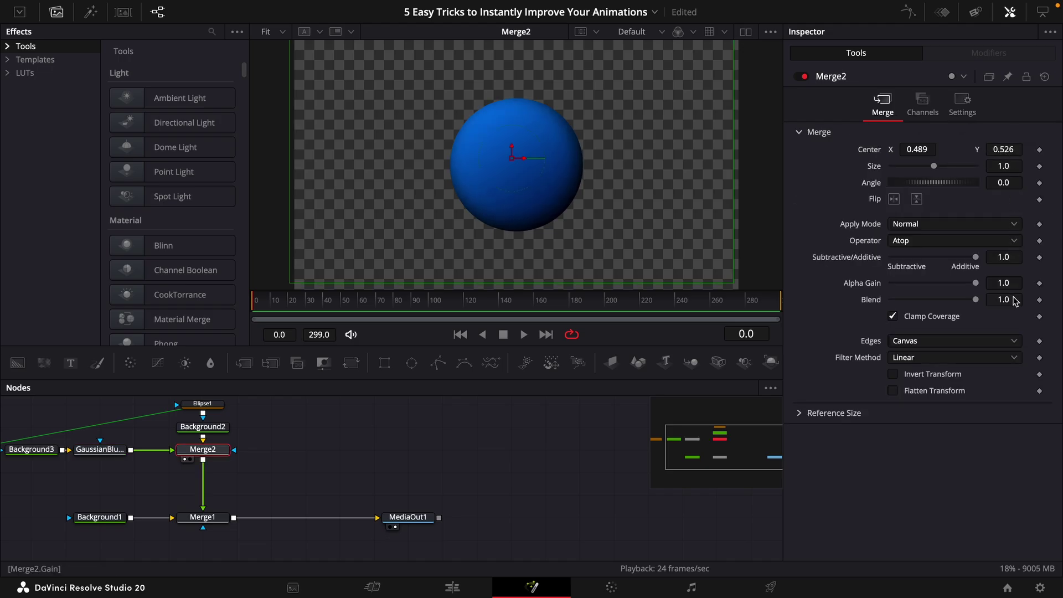
pyautogui.moveTo(975, 300); pyautogui.dragTo(934, 300)
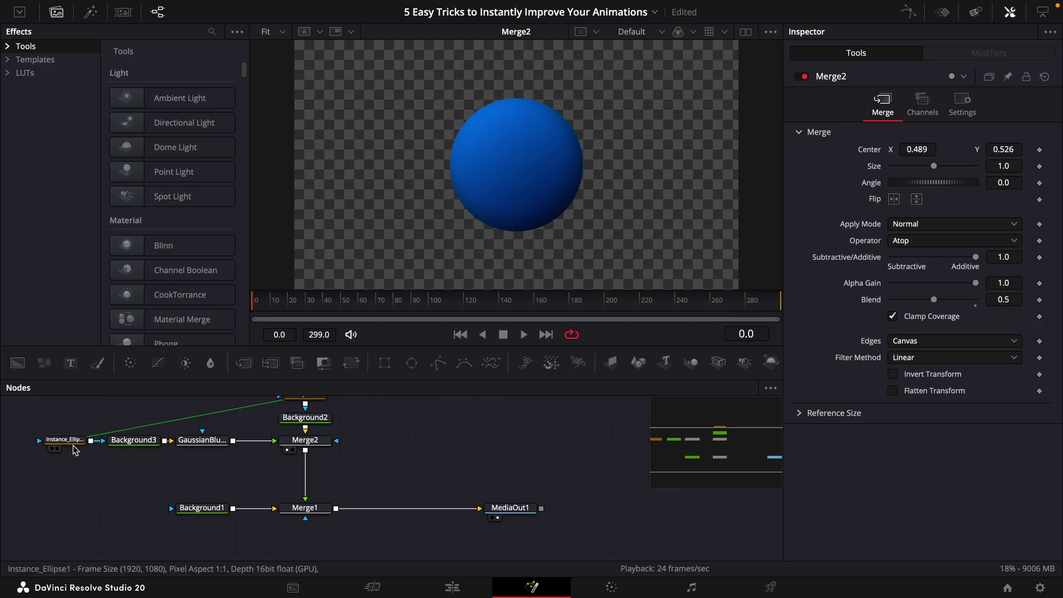
# - Duplicate the shadow's node chain below Merge2 and shift the white copy to form a highlight on the sphere's upper-left edge
pyautogui.click(70, 440)
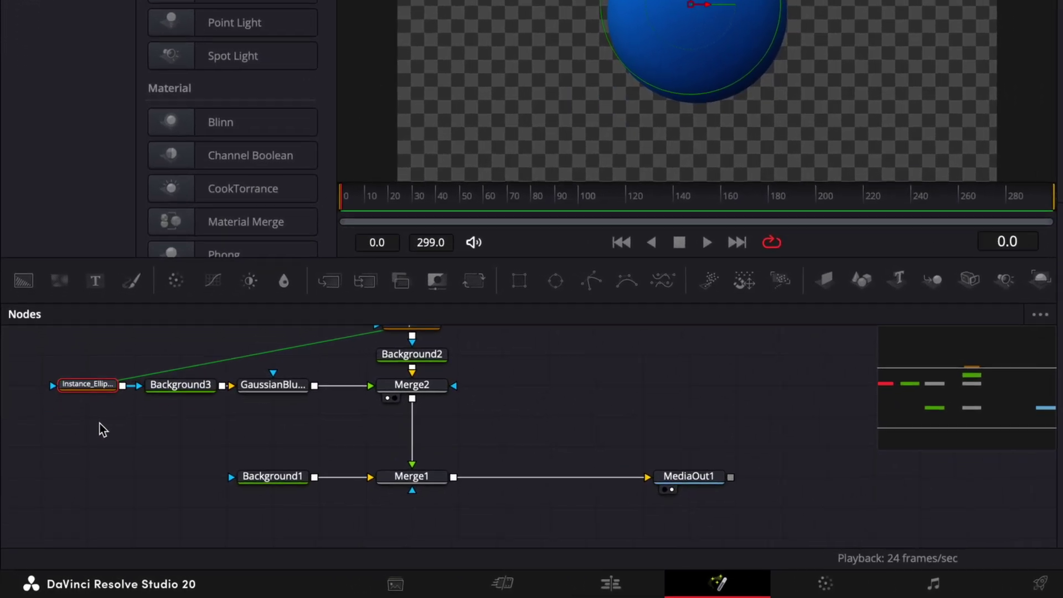
pyautogui.click(99, 425)
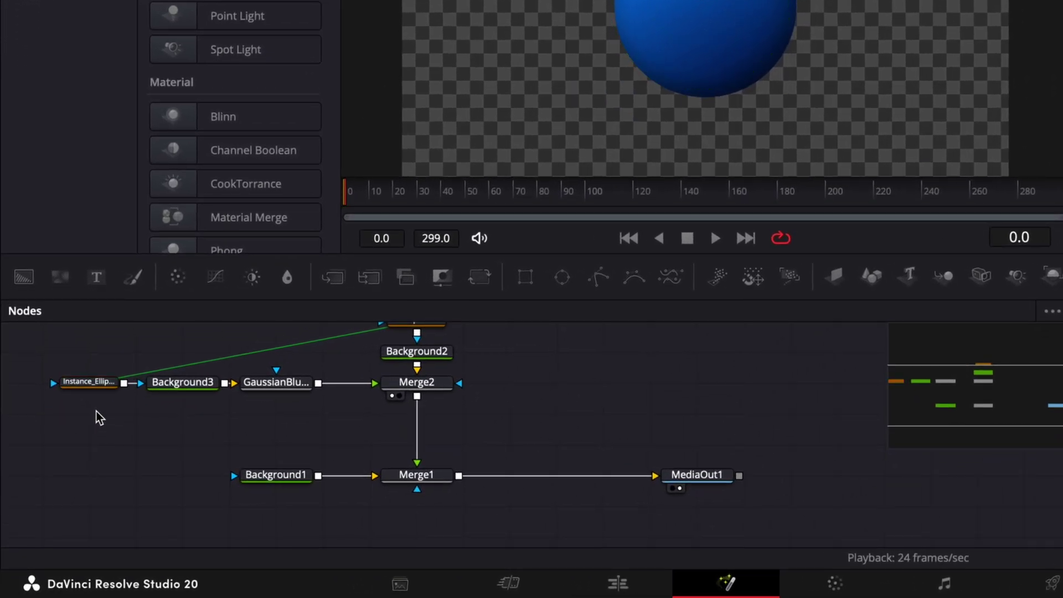
pyautogui.press('super+shift+v')
pyautogui.moveTo(185, 419); pyautogui.dragTo(442, 386)
pyautogui.hotkey('ctrl', 'c')
pyautogui.hotkey('ctrl', 'v')
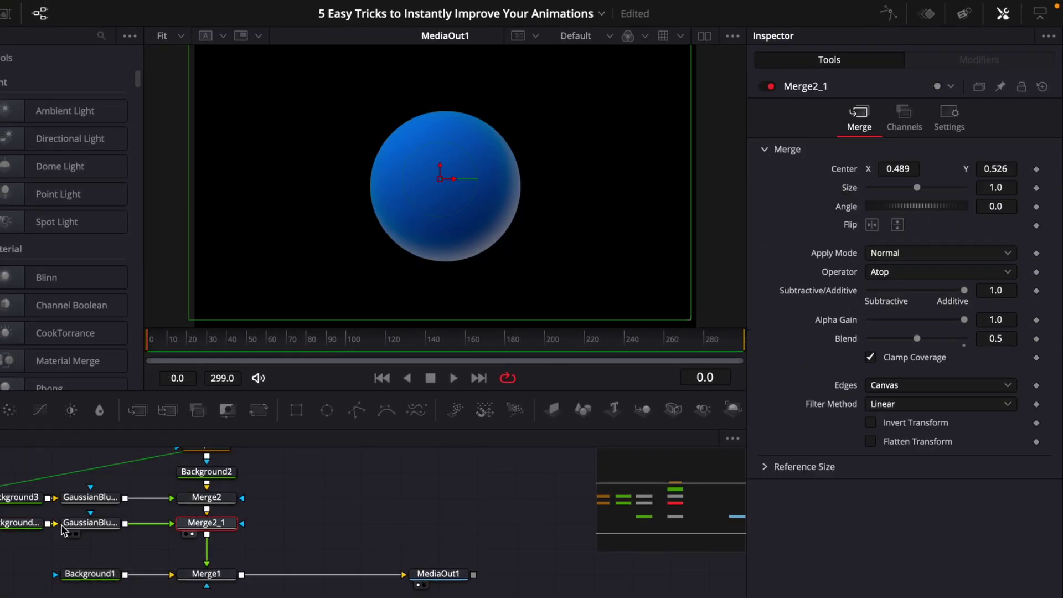
pyautogui.moveTo(437, 176); pyautogui.dragTo(351, 195)
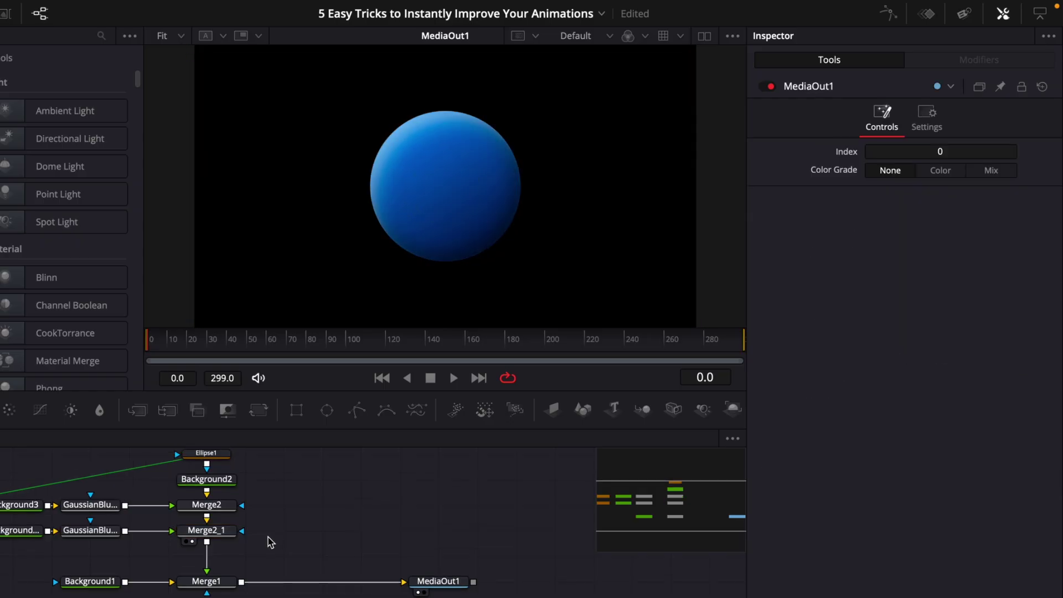
# - Move the Background1, Merge1 and MediaOut1 row lower and insert a Neo Glow node between Merge2_1 and Merge1
pyautogui.moveTo(602, 554); pyautogui.dragTo(60, 596)
pyautogui.moveTo(453, 549); pyautogui.dragTo(454, 597)
pyautogui.click(377, 565)
pyautogui.hotkey('shift', 'space')
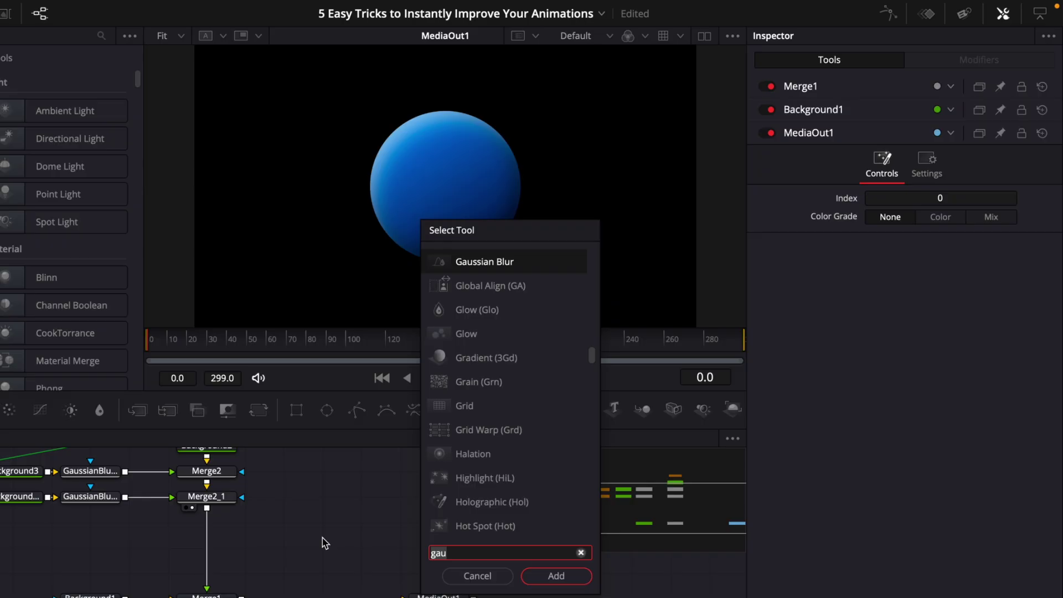
pyautogui.write('neo')
pyautogui.press('Return')
pyautogui.moveTo(324, 547); pyautogui.dragTo(207, 534)
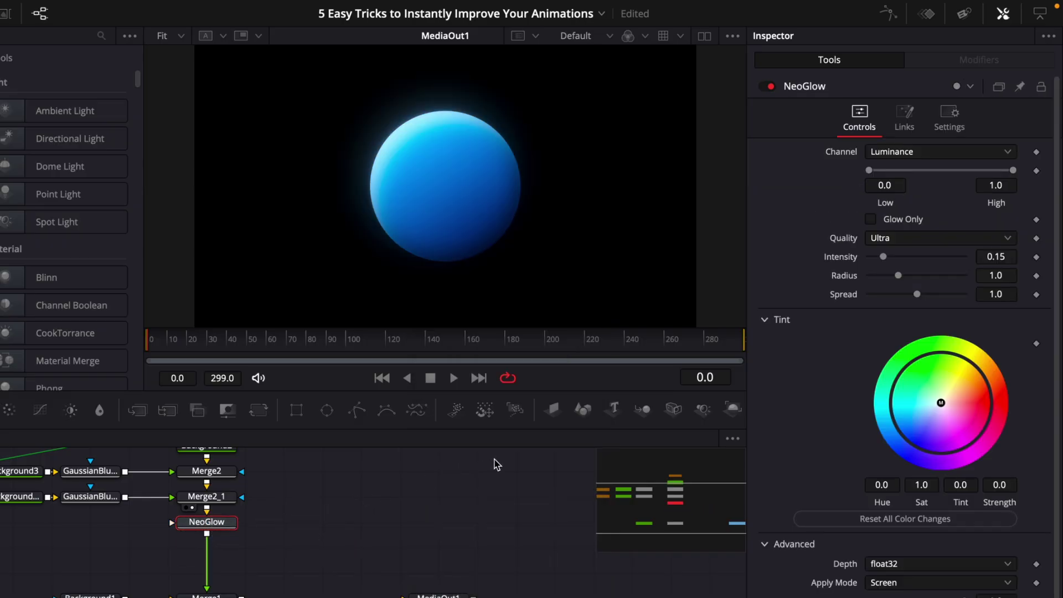
# - Set the glow's Intensity to 0.257 and Radius to 1.075, and increase its Spread slightly
pyautogui.moveTo(883, 256)
pyautogui.mouseDown()
pyautogui.moveTo(902, 257)
pyautogui.moveTo(884, 257)
pyautogui.moveTo(894, 256)
pyautogui.mouseUp()
pyautogui.moveTo(898, 275); pyautogui.dragTo(901, 276)
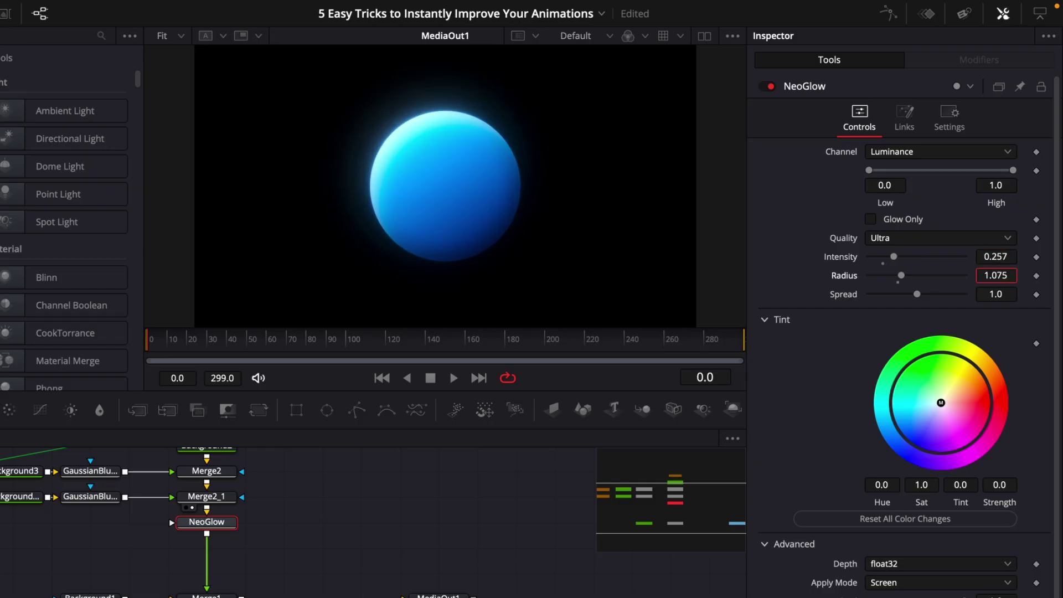
pyautogui.moveTo(997, 295); pyautogui.dragTo(1006, 294)
# - Insert a Grain node after NeoGlow and lower its Power slightly
pyautogui.hotkey('shift', 'space')
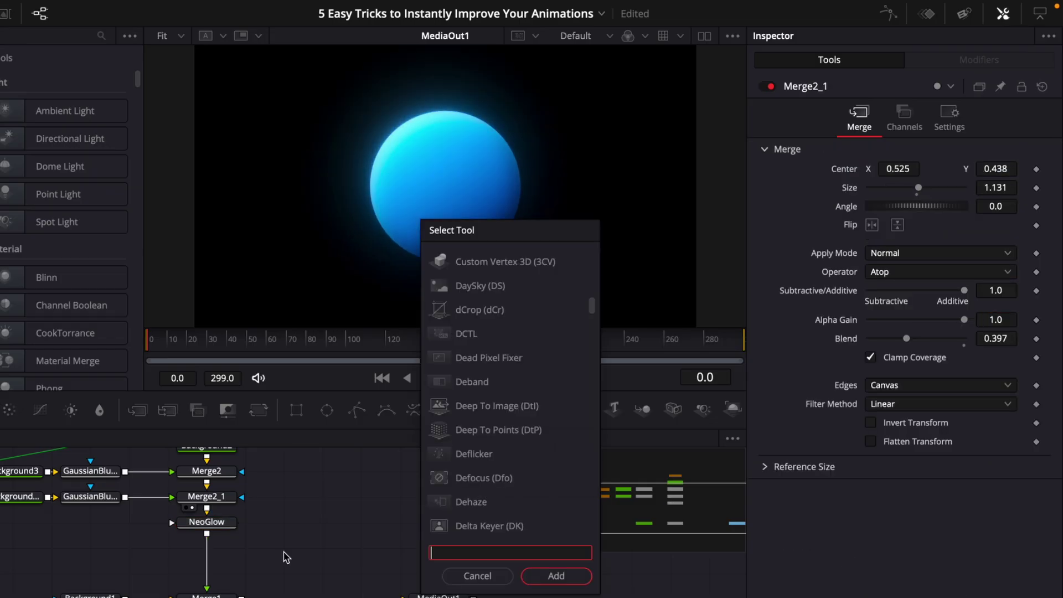
pyautogui.write('grain')
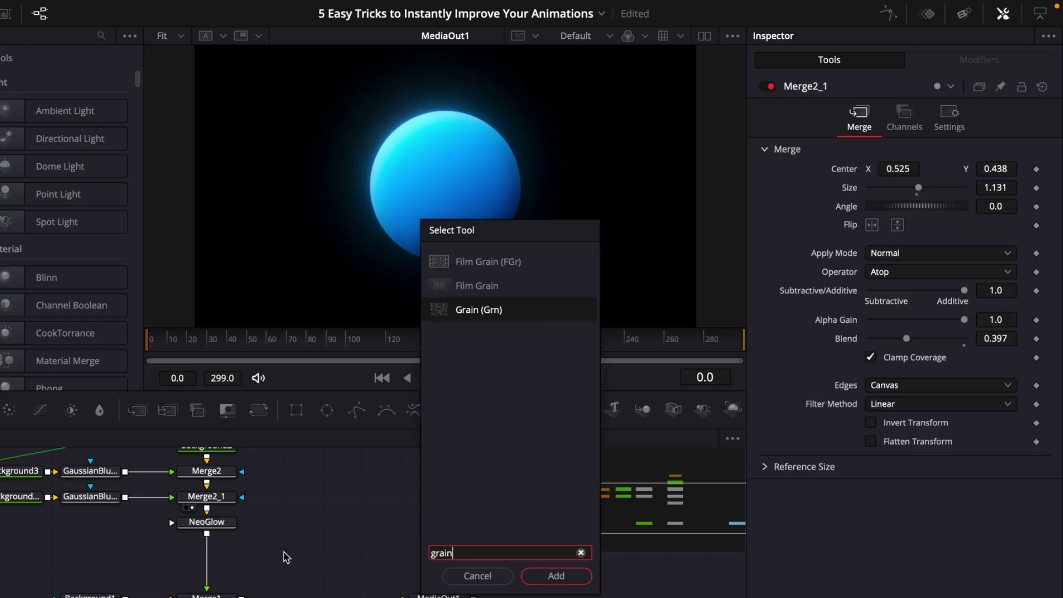
pyautogui.press('Return')
pyautogui.rightClick(288, 551)
pyautogui.press('Escape')
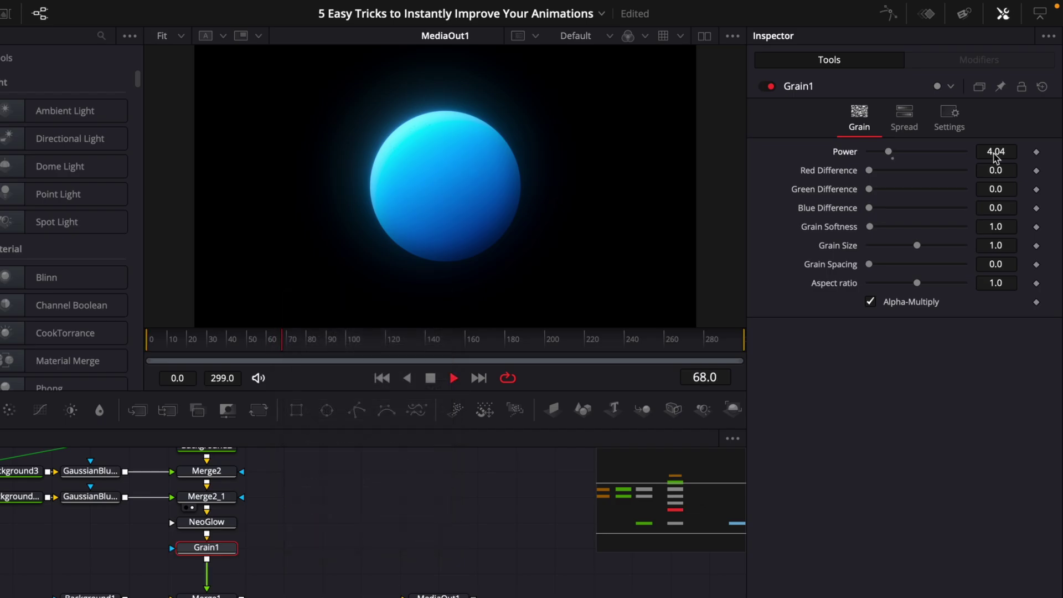
pyautogui.moveTo(996, 155); pyautogui.dragTo(989, 155)
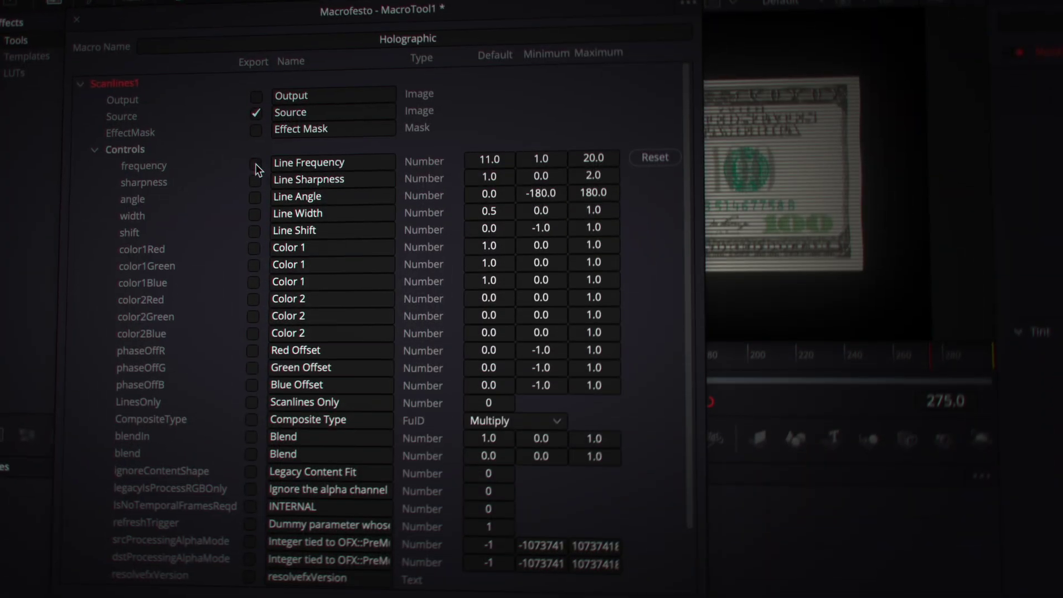
pyautogui.click(255, 164)
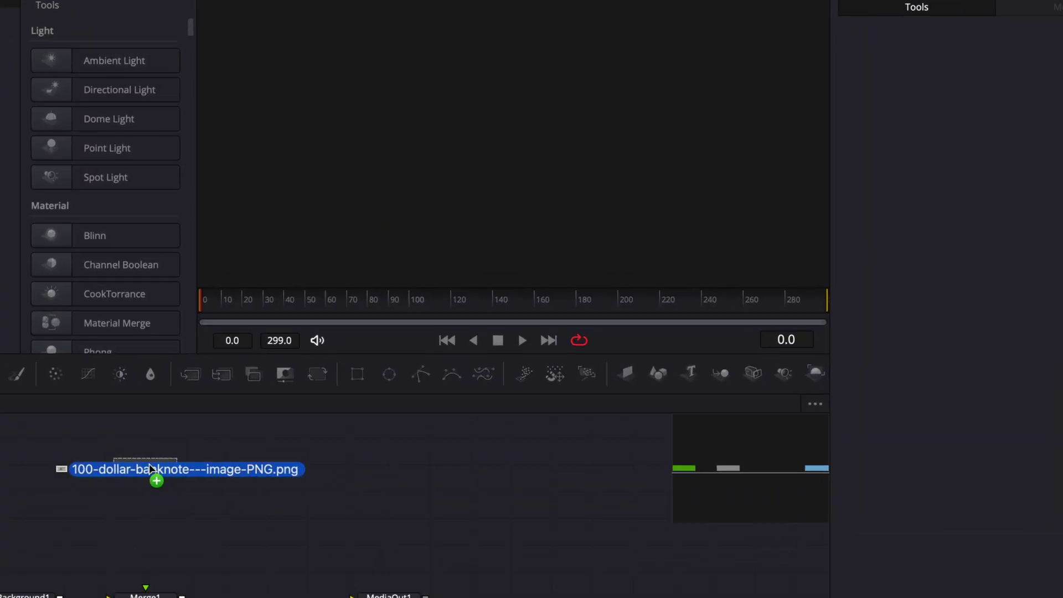
# - Import the 100-dollar banknote PNG as Merge1's foreground and scale it down with a Transform node to fit the frame
pyautogui.moveTo(145, 465); pyautogui.dragTo(145, 465)
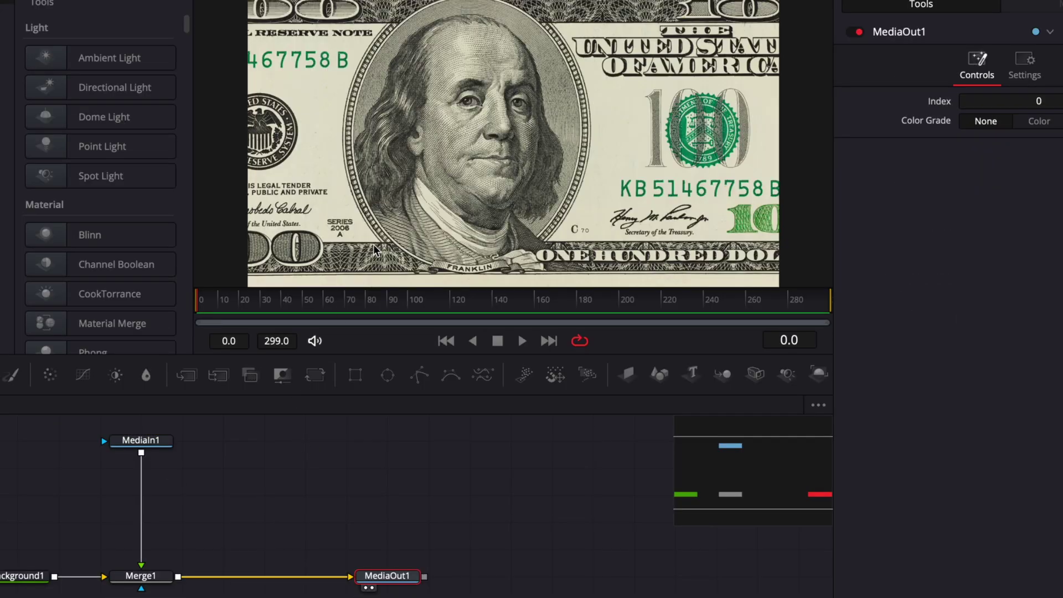
pyautogui.click(141, 467)
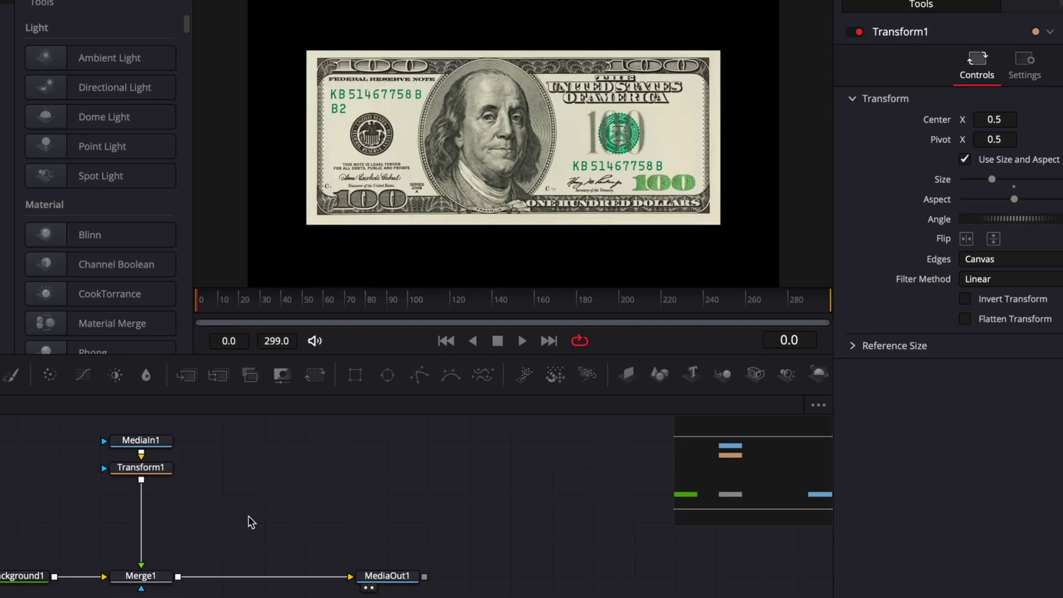
# - Insert a Scanlines node after Transform1 and set its composite type to Multiply
pyautogui.hotkey('shift', 'space')
pyautogui.write('scanl')
pyautogui.press('Return')
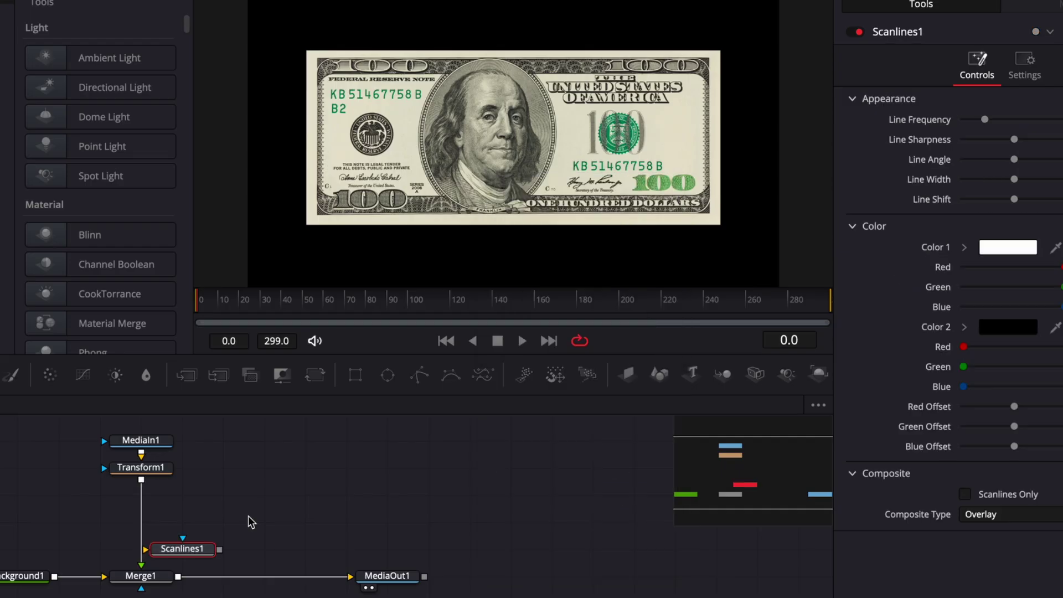
pyautogui.click(141, 494)
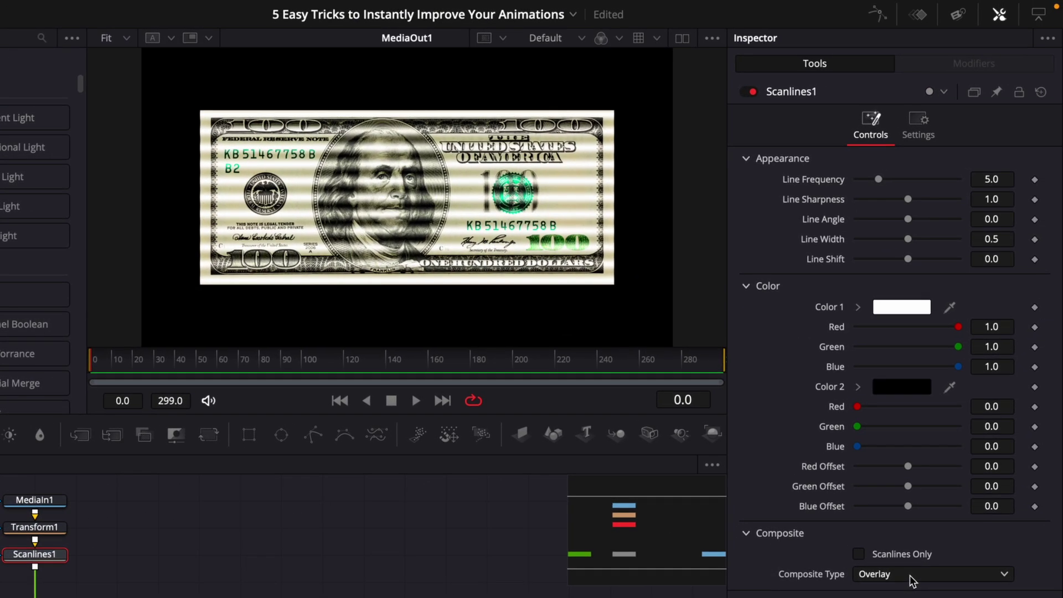
pyautogui.click(912, 581)
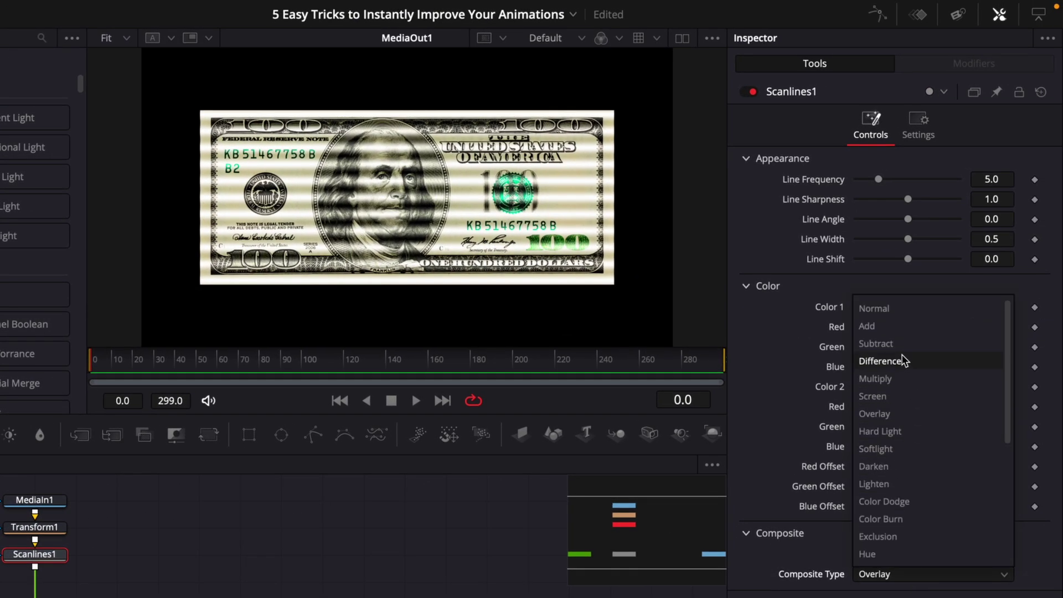
pyautogui.click(891, 378)
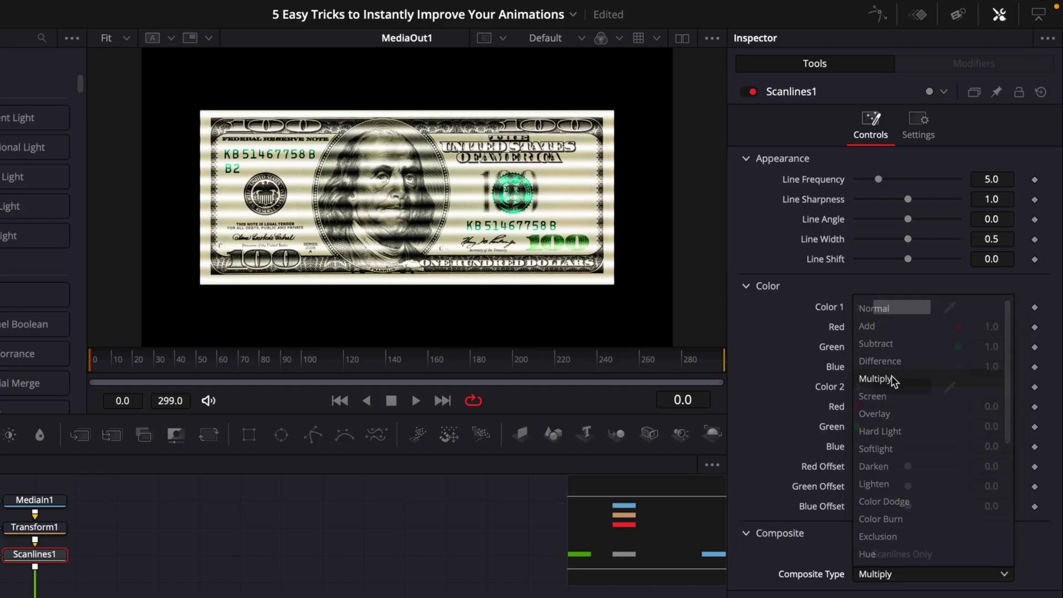
# - Set the scanlines' Line Frequency to 11.0, trying and undoing a Line Width adjustment
pyautogui.moveTo(1008, 185); pyautogui.dragTo(1062, 185)
pyautogui.moveTo(995, 245); pyautogui.dragTo(995, 245)
pyautogui.press('super+z')
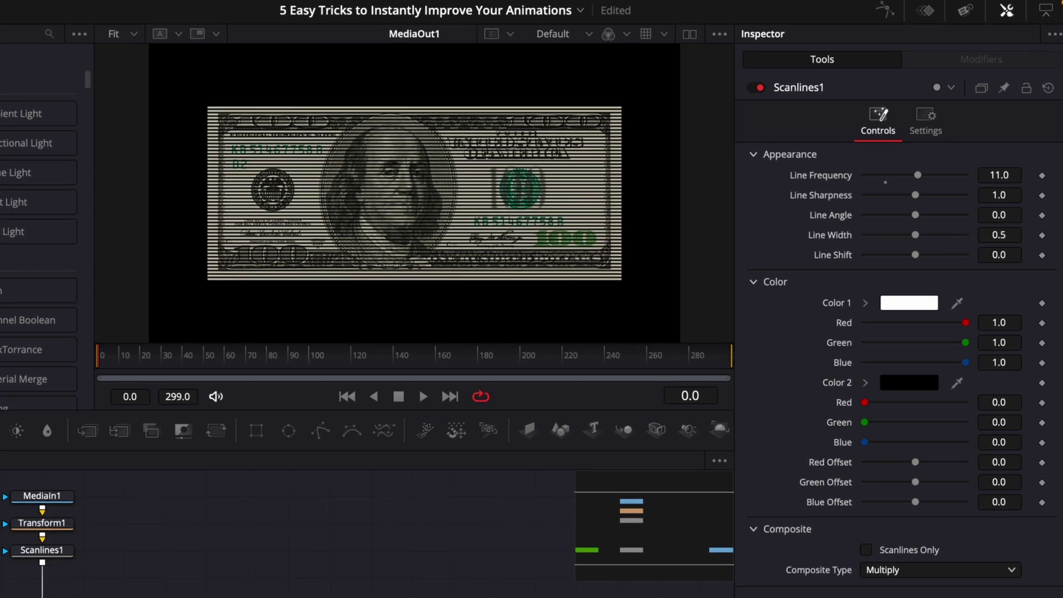
# - Insert a Waviness node after Scanlines1, with Strength 0.6 and Scale 37.9
pyautogui.hotkey('shift', 'space')
pyautogui.write('wav')
pyautogui.press('Return')
pyautogui.moveTo(399, 435); pyautogui.dragTo(234, 461)
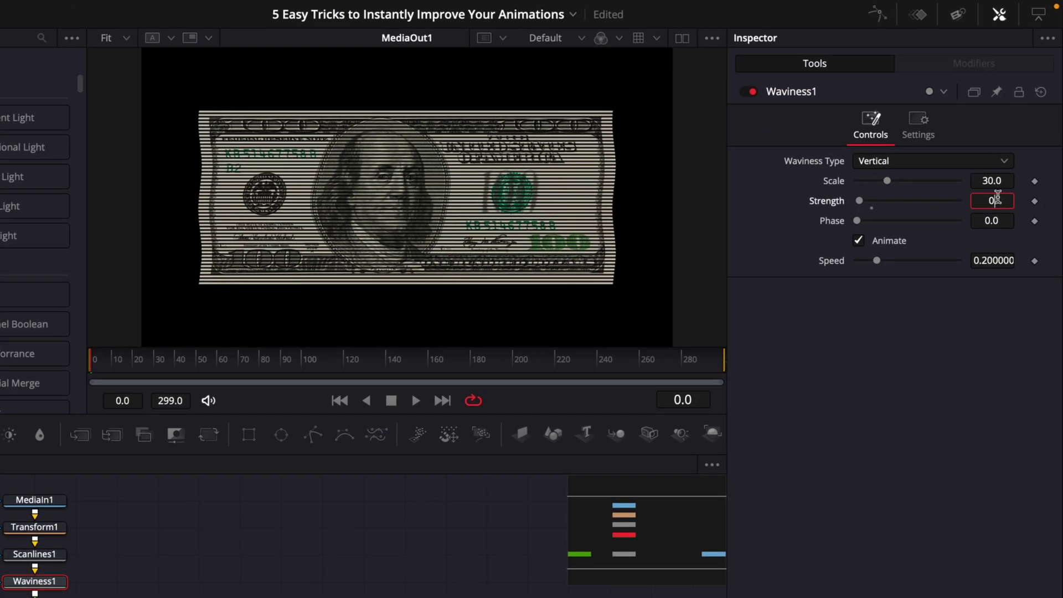
pyautogui.click(997, 199)
pyautogui.write('0.8')
pyautogui.moveTo(992, 180); pyautogui.dragTo(1013, 180)
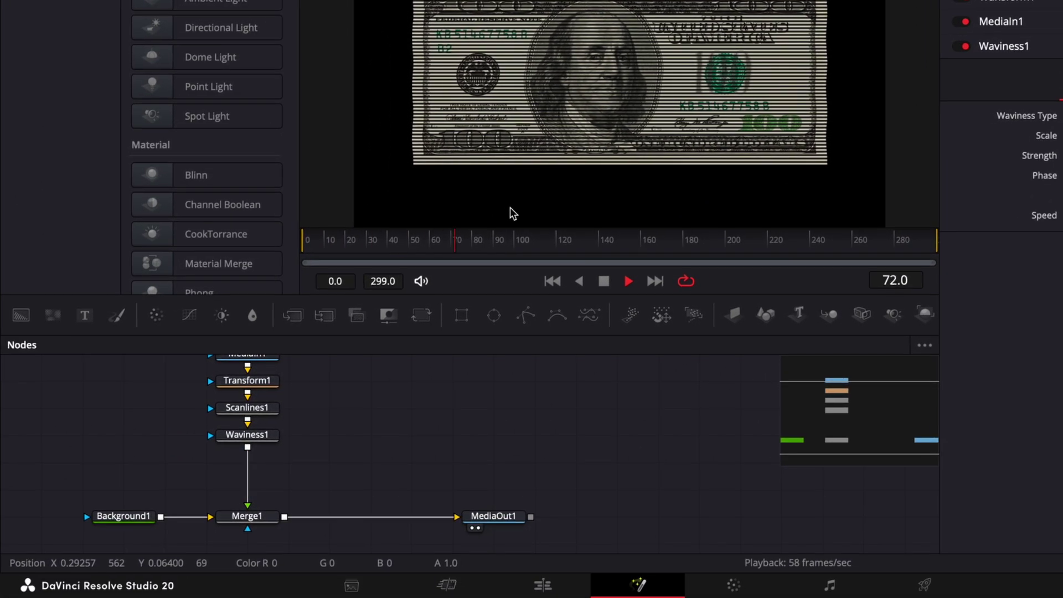
# - Insert a Stop Motion node after Waviness1
pyautogui.hotkey('shift', 'space')
pyautogui.write('stop')
pyautogui.press('Return')
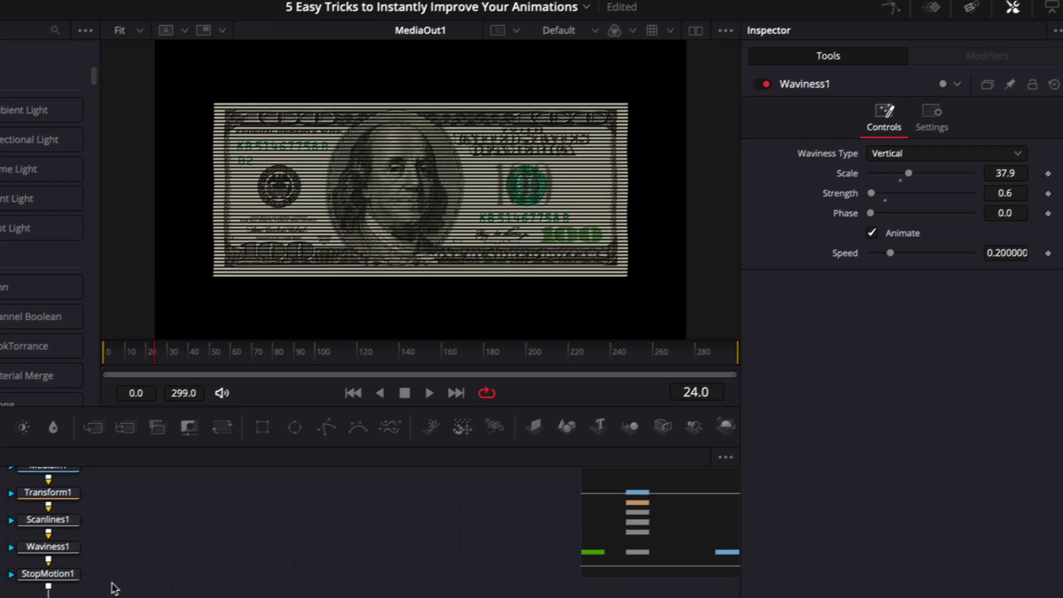
# - Insert a Neo Glow node after StopMotion1, with Intensity 0.04, Radius 1.312 and Spread 1.623
pyautogui.hotkey('shift', 'space')
pyautogui.write('neo glow')
pyautogui.press('Return')
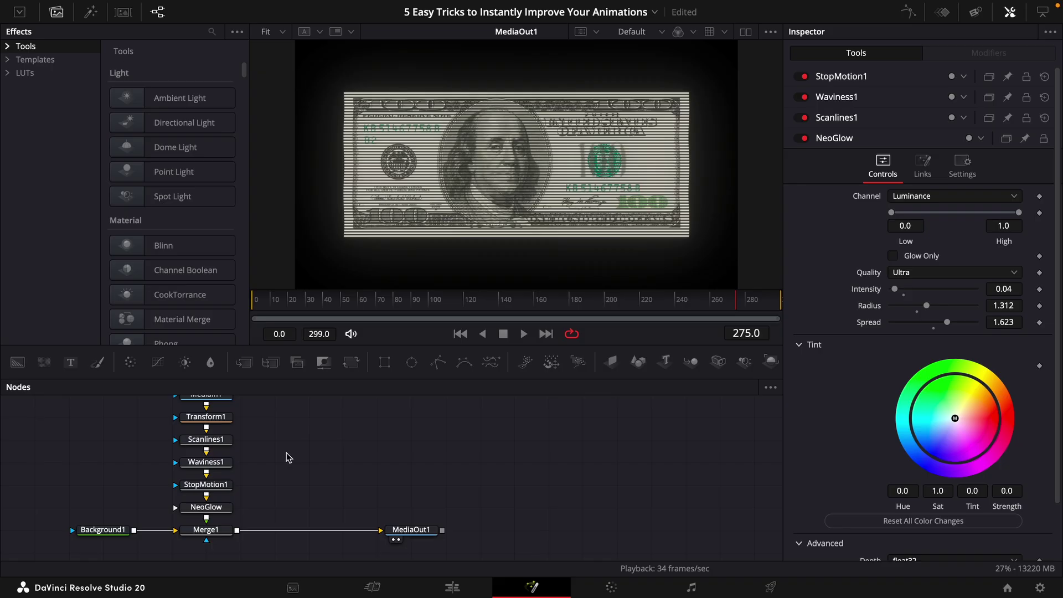
# - Create a macro named Holographic from the Scanlines1, Waviness1, StopMotion1 and NeoGlow nodes, exporting Line Frequency and Line Width
pyautogui.moveTo(273, 441); pyautogui.dragTo(176, 524)
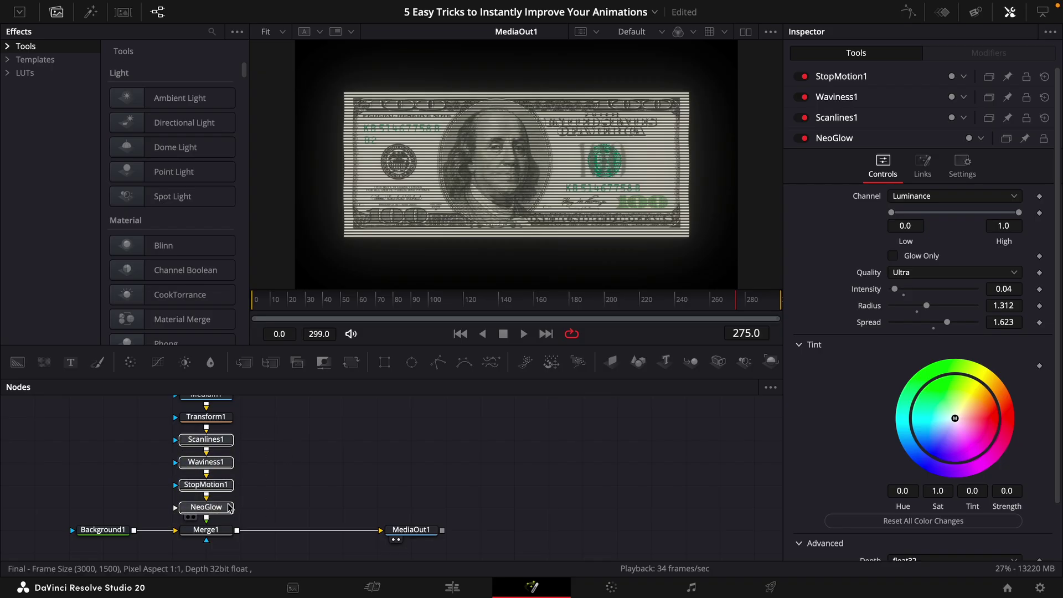
pyautogui.rightClick(228, 506)
pyautogui.moveTo(360, 275)
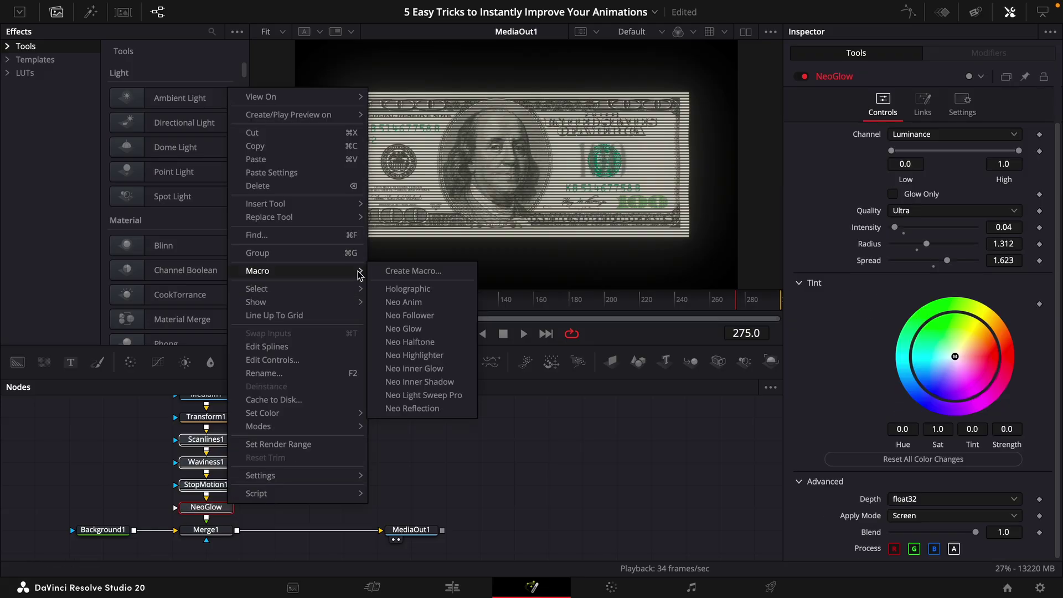
pyautogui.click(405, 271)
pyautogui.write('Holographic')
pyautogui.press('Return')
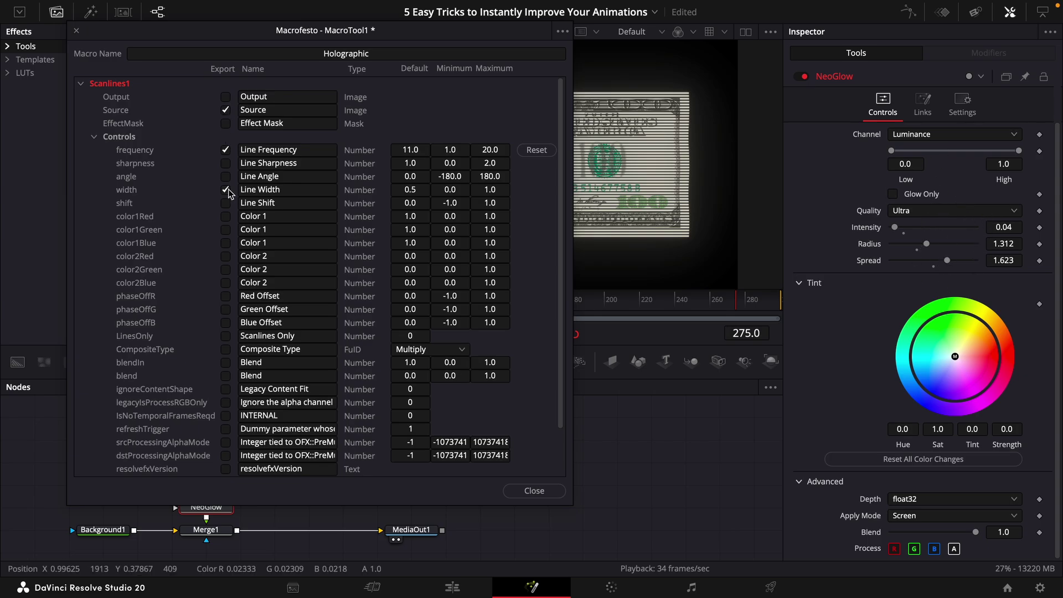
# - Export Waviness1's scale and strength in the macro as Waviness Scale and Waviness Strength
pyautogui.click(80, 83)
pyautogui.click(81, 96)
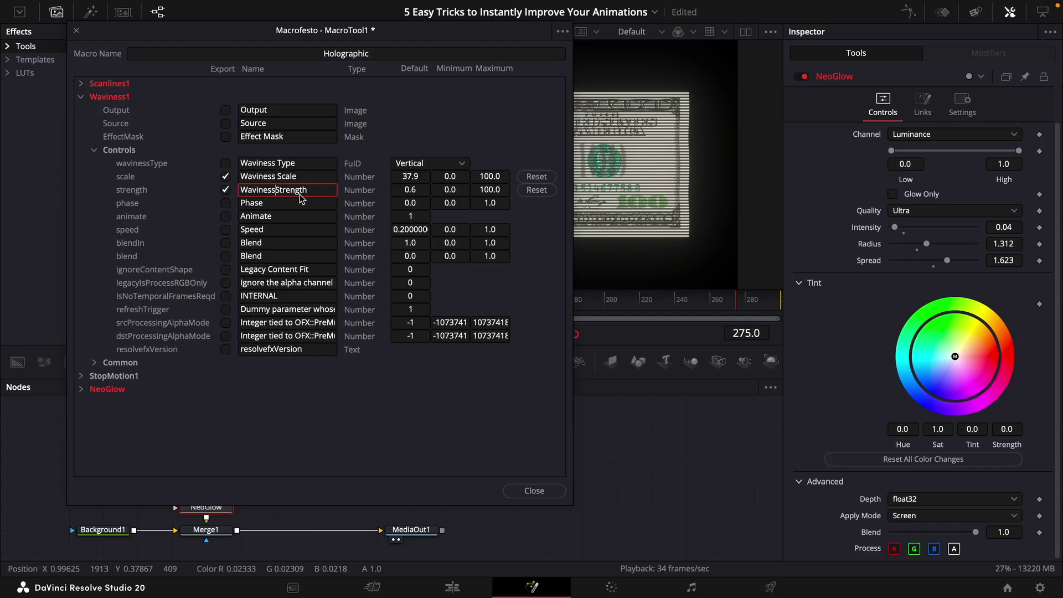
pyautogui.click(81, 96)
# - Export StopMotion1's Frame Repeat and NeoGlow's controls in the macro, naming the latter Glow Intensity, Glow Radius and Glow Spread
pyautogui.click(81, 110)
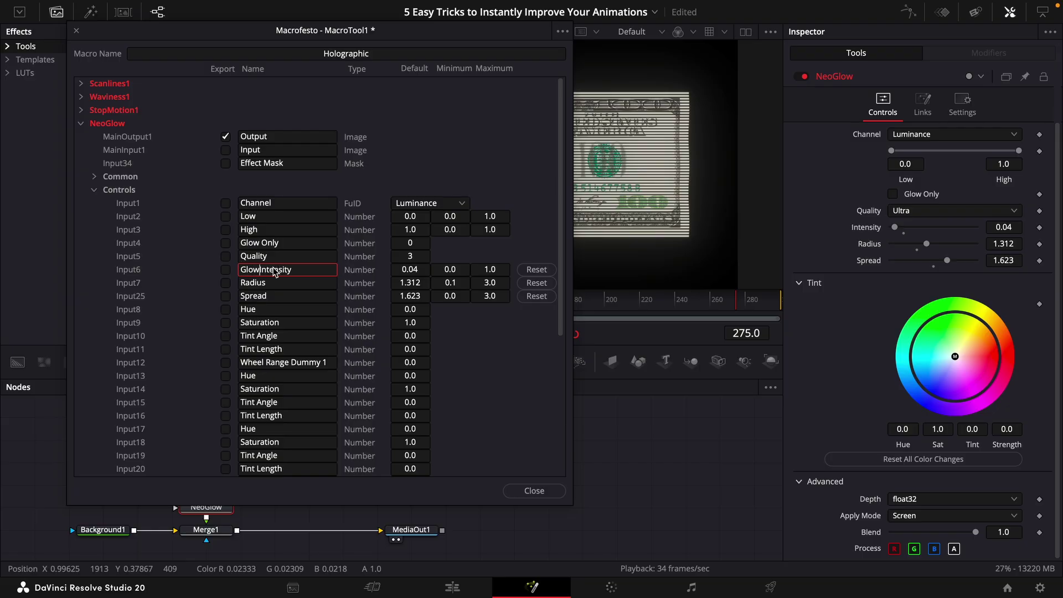
pyautogui.click(241, 284)
pyautogui.write('Glow')
pyautogui.click(243, 299)
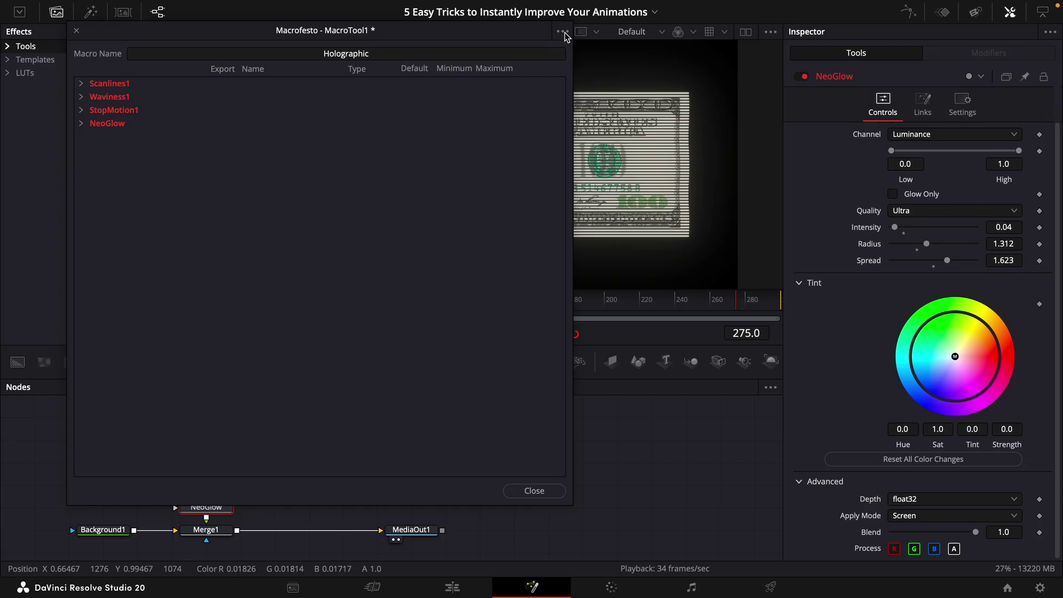
# - Save the macro as Holographic in the Macros folder
pyautogui.click(561, 32)
pyautogui.click(581, 76)
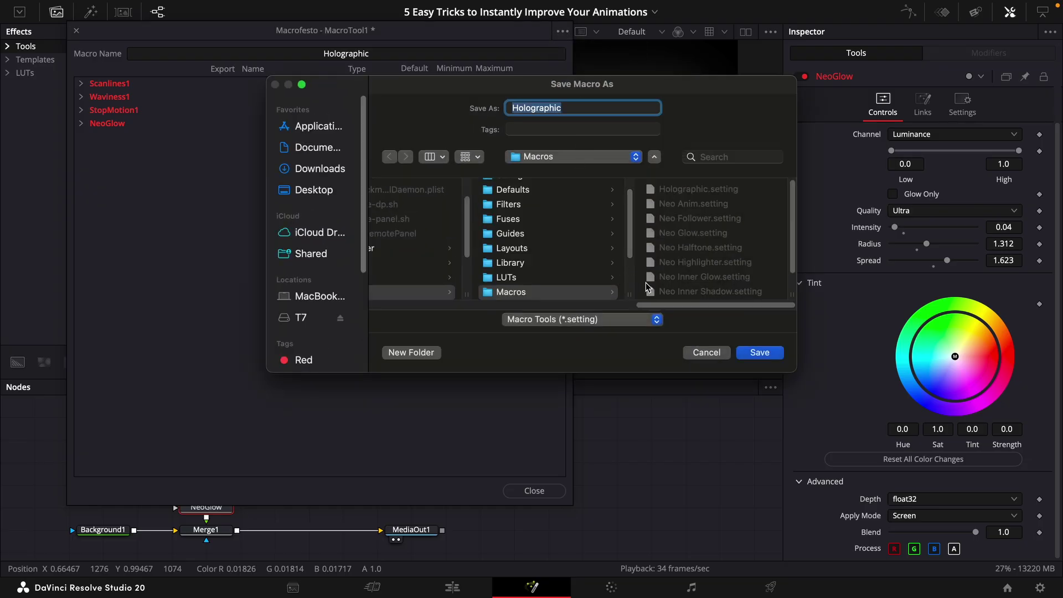
pyautogui.click(759, 353)
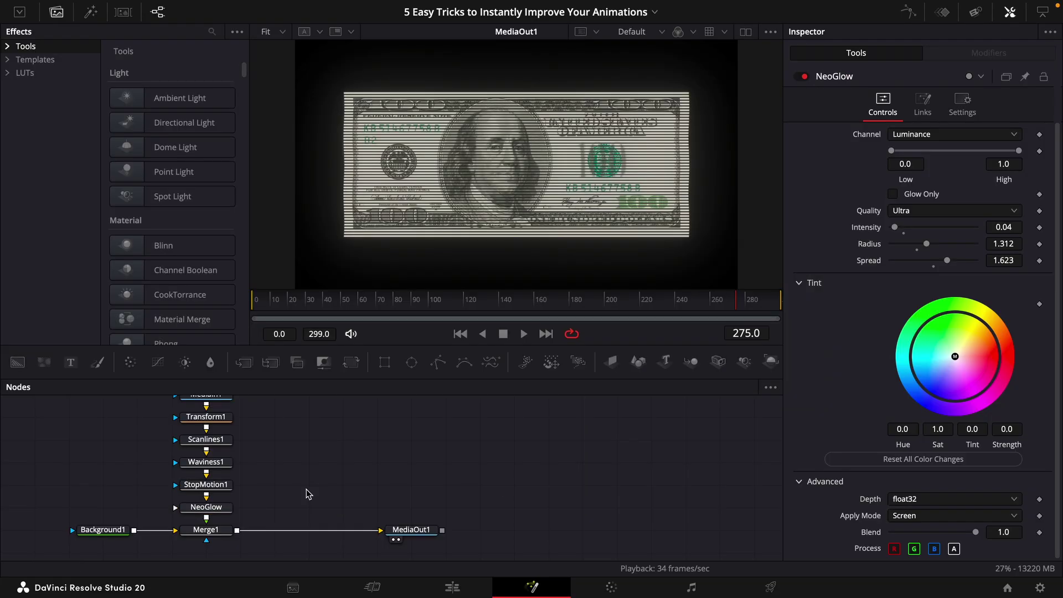
# - Add the Holographic macro as a node fed by Transform1 and play back its result on the banknote
pyautogui.hotkey('shift', 'space')
pyautogui.write('h')
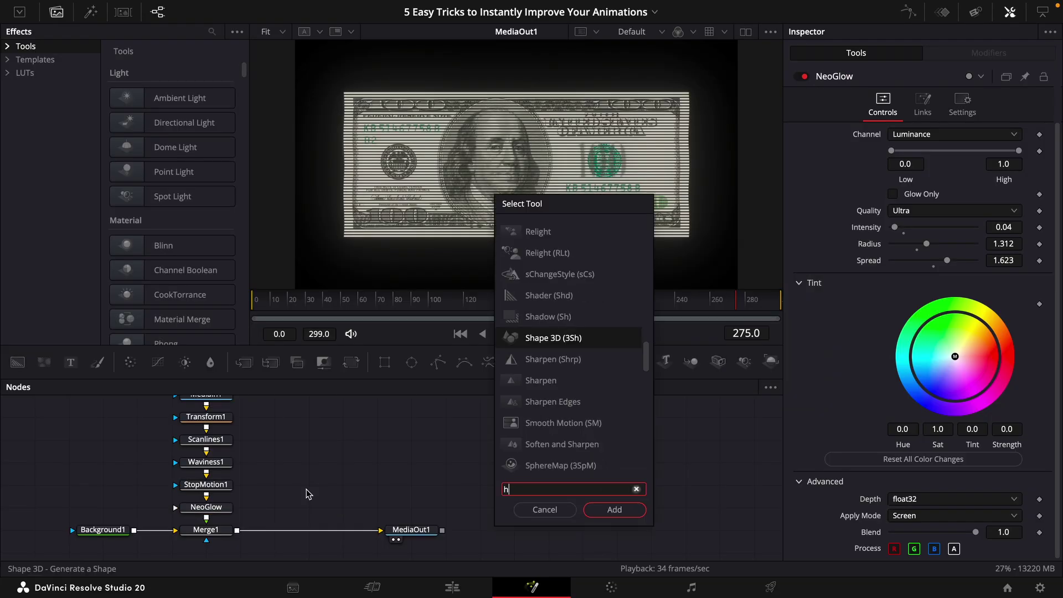
pyautogui.write('olo')
pyautogui.press('Return')
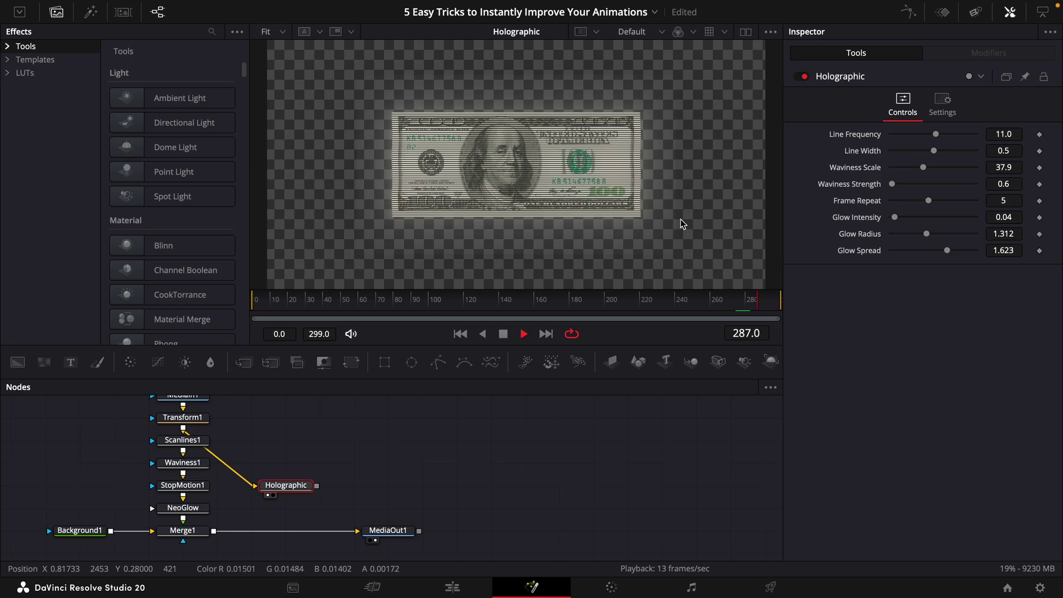
pyautogui.press('space')
pyautogui.press('space')
pyautogui.scroll(2, 638, 188)
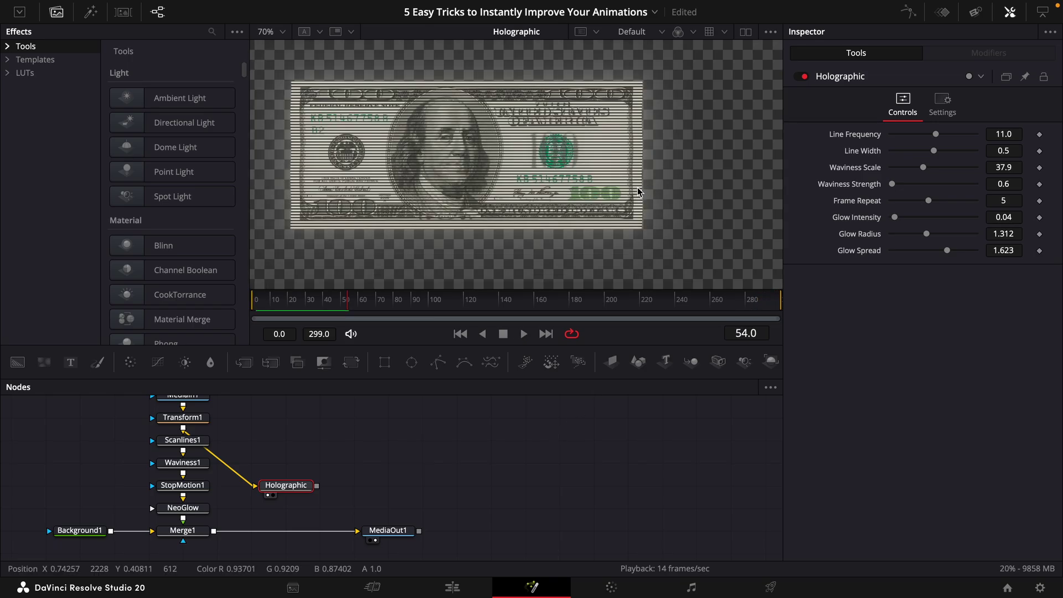
pyautogui.press('space')
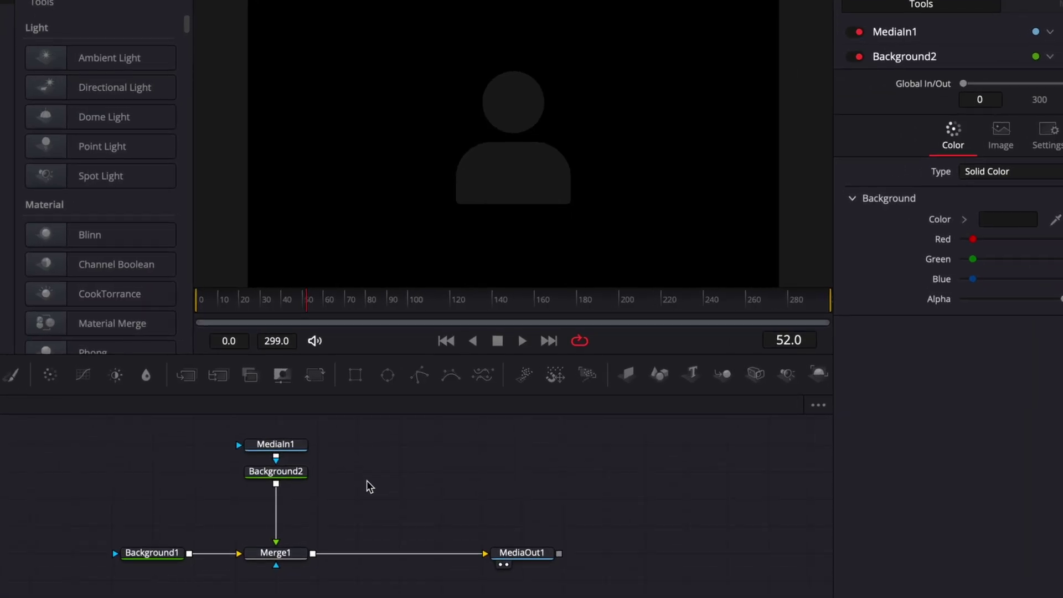
# - Insert a Neo Light Sweep Pro node after Background2 and disable its edge glow
pyautogui.hotkey('shift', 'space')
pyautogui.write('hololigh')
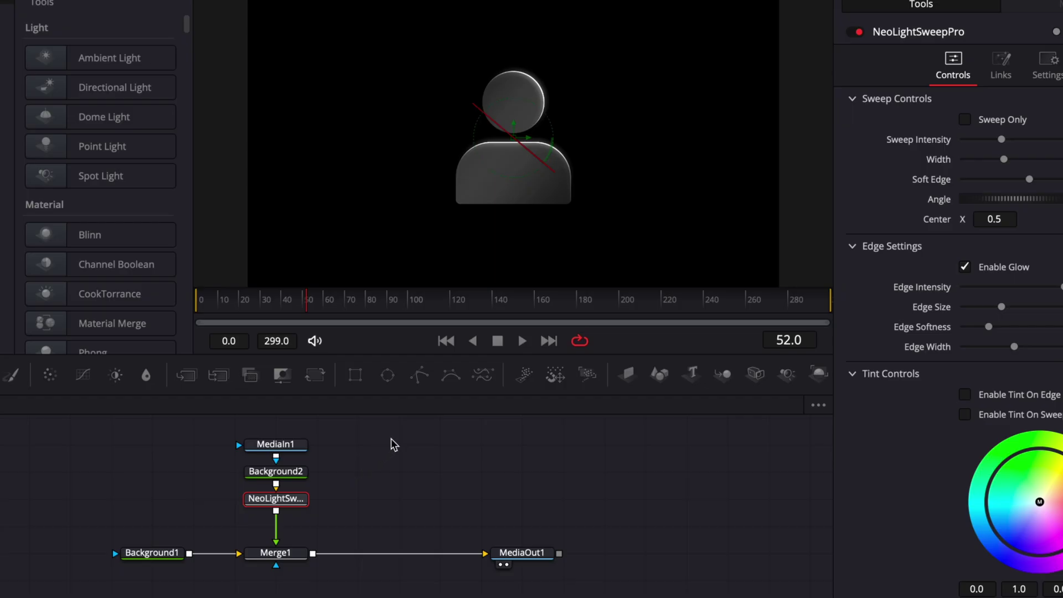
pyautogui.click(964, 266)
# - Set the light sweep's Width to 0.127, Soft Edge to 0.0687 and Center X to 0.534
pyautogui.moveTo(956, 221); pyautogui.dragTo(808, 216)
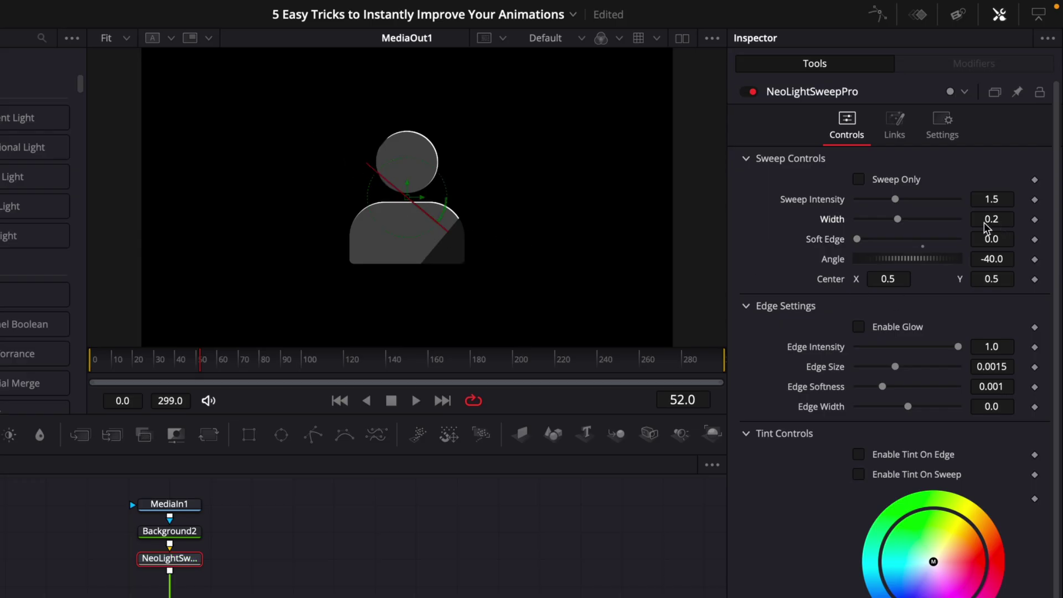
pyautogui.moveTo(1005, 220); pyautogui.dragTo(993, 219)
pyautogui.moveTo(888, 279); pyautogui.dragTo(896, 279)
pyautogui.moveTo(991, 239); pyautogui.dragTo(1020, 239)
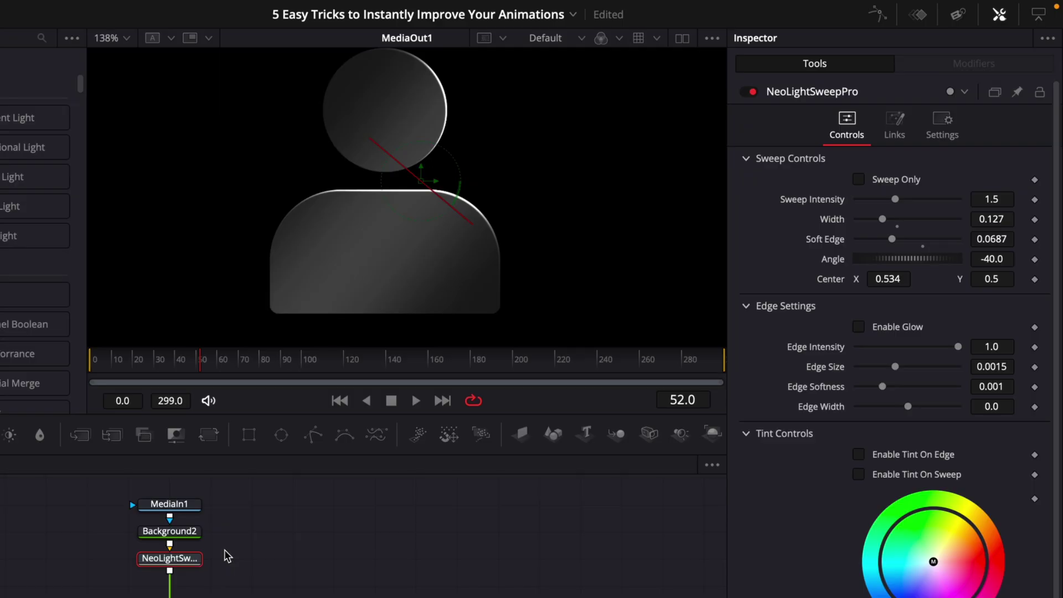
# - Insert a Neo Glow node after the light sweep and raise its Low threshold to 0.283, using Glow Only to judge the glow
pyautogui.hotkey('shift', 'space')
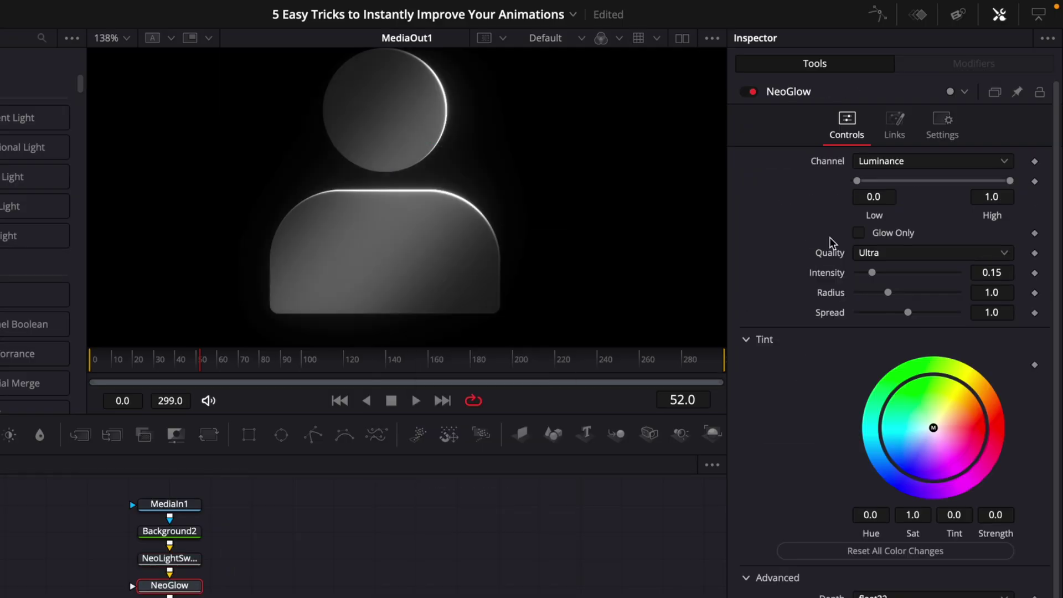
pyautogui.click(858, 233)
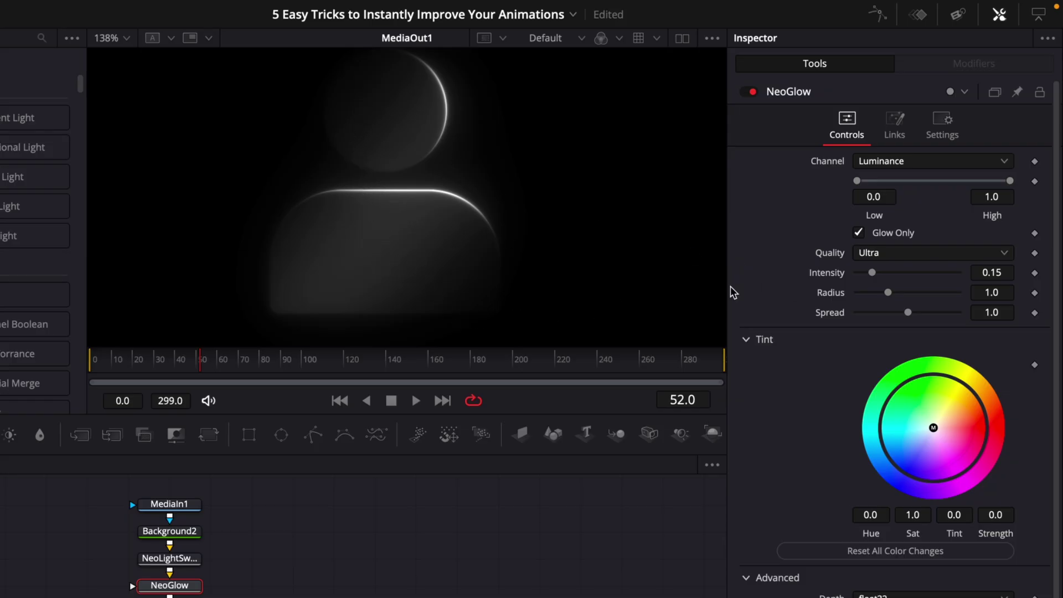
pyautogui.moveTo(858, 183); pyautogui.dragTo(897, 181)
pyautogui.click(859, 234)
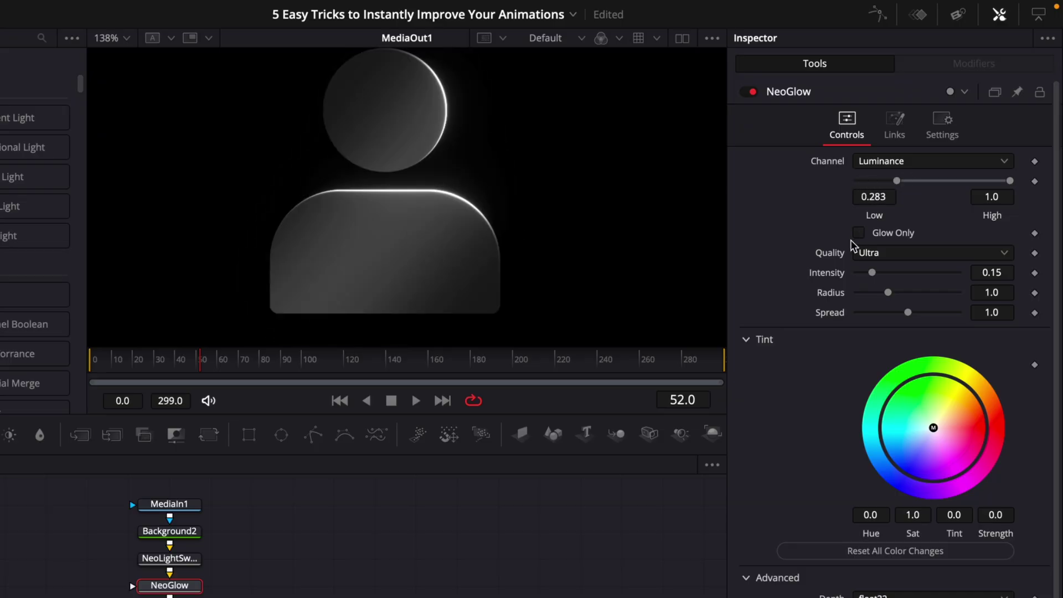
# - Set the icon glow's Intensity to 0.244, Radius to 1.286 and Spread to 1.217
pyautogui.moveTo(994, 275); pyautogui.dragTo(997, 313)
pyautogui.scroll(-3, 444, 230)
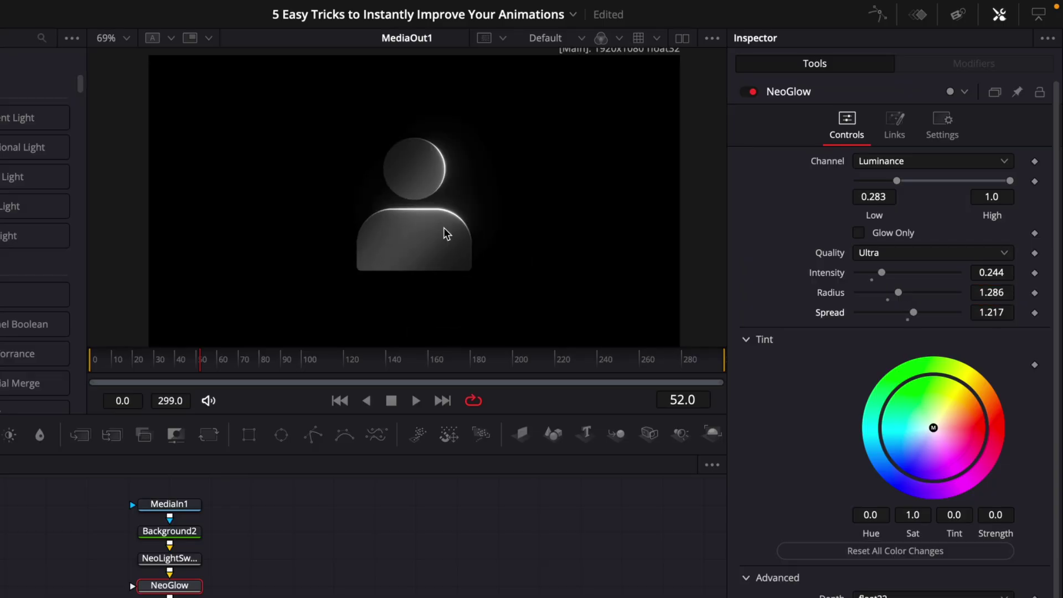
pyautogui.click(326, 501)
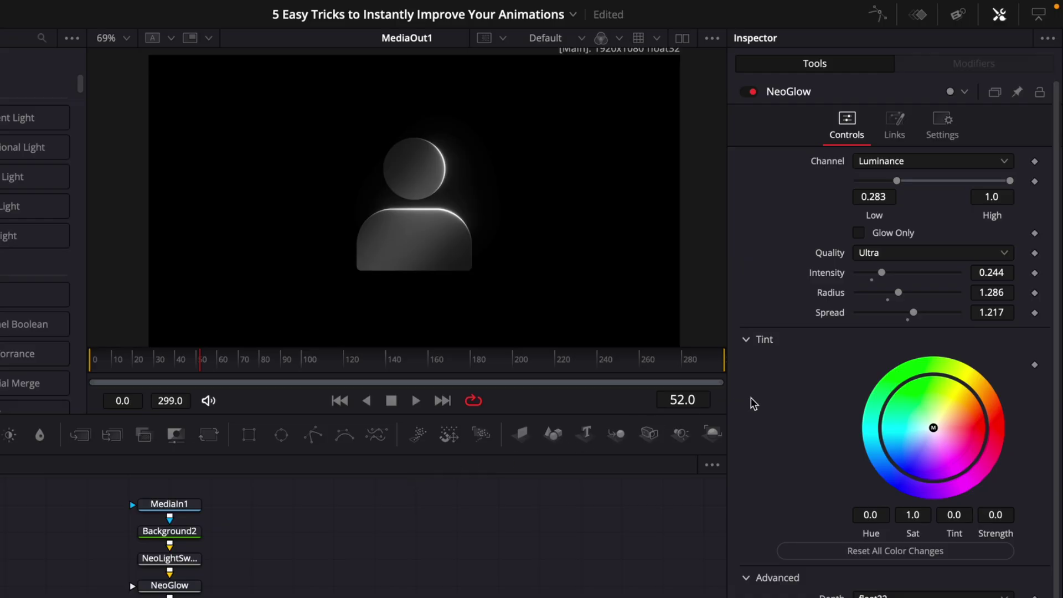
# - Try tinting the light sweep and its edge blue with lower Sweep Intensity and Edge Intensity
pyautogui.click(178, 558)
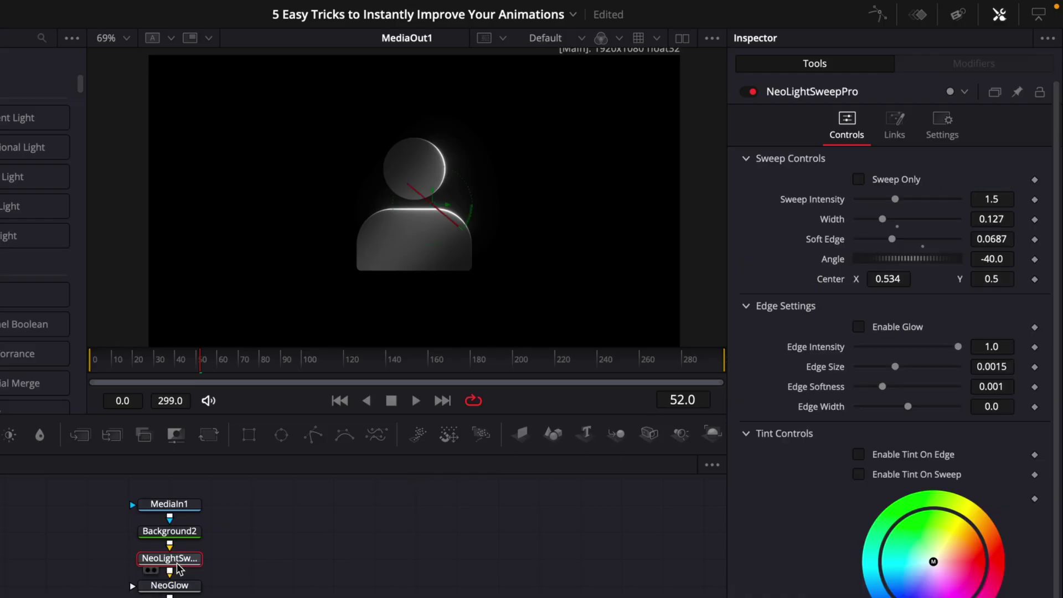
pyautogui.click(858, 454)
pyautogui.click(858, 474)
pyautogui.moveTo(933, 562); pyautogui.dragTo(863, 595)
pyautogui.moveTo(1000, 199); pyautogui.dragTo(969, 199)
pyautogui.moveTo(997, 348); pyautogui.dragTo(985, 347)
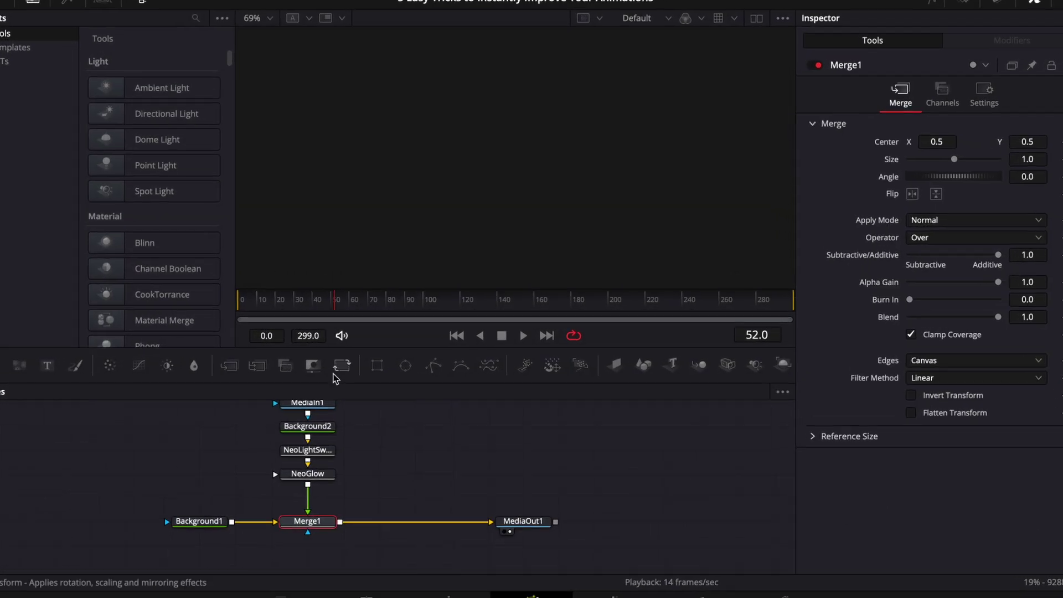
# - Insert a Transform node between NeoGlow and Merge1 and keyframe its Center at frame 30
pyautogui.moveTo(350, 363); pyautogui.dragTo(325, 490)
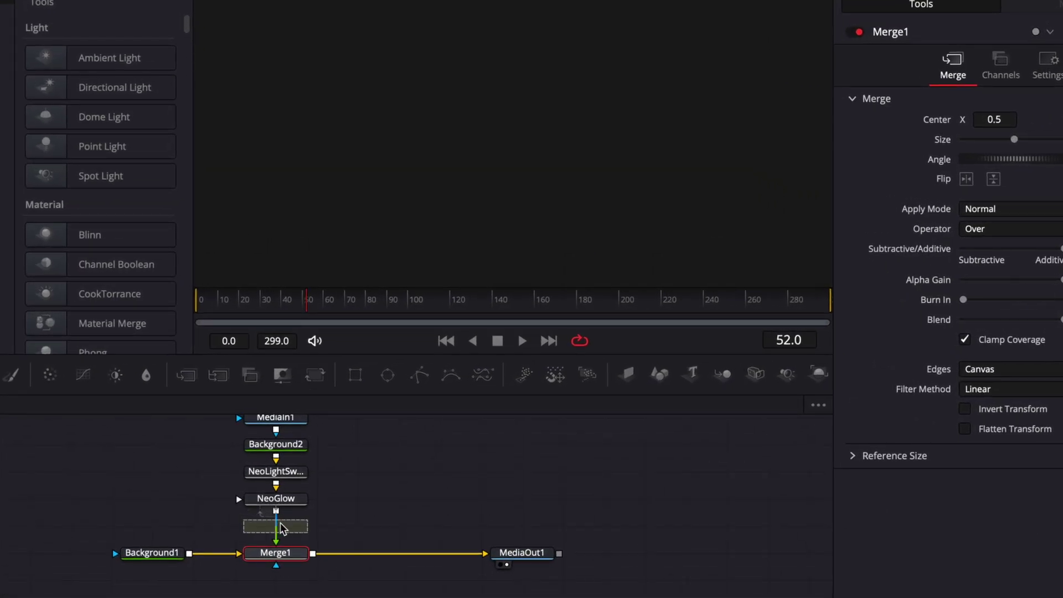
pyautogui.moveTo(282, 527); pyautogui.dragTo(282, 527)
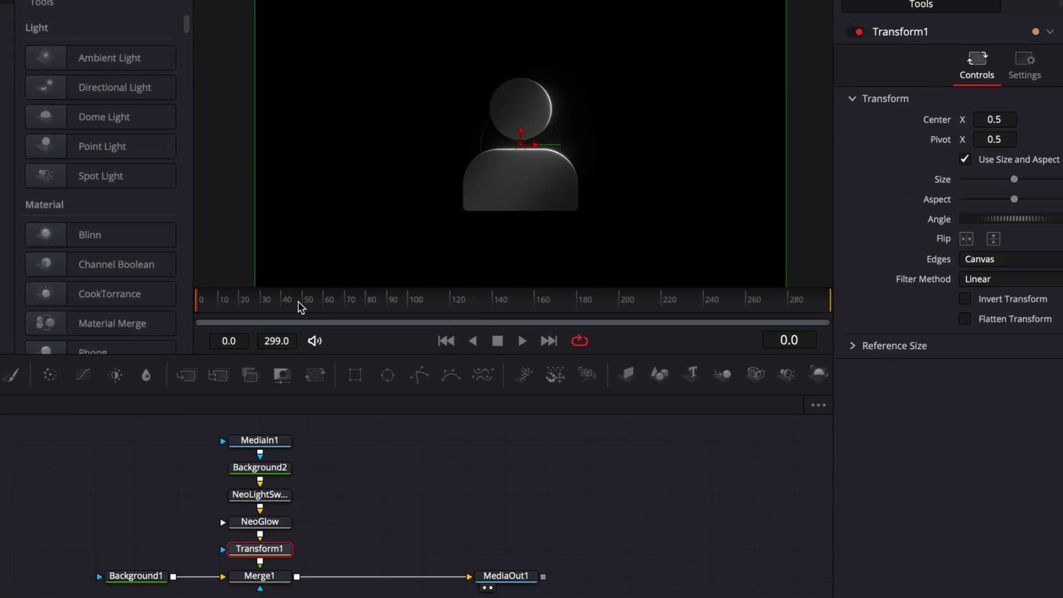
pyautogui.click(264, 302)
pyautogui.moveTo(264, 299); pyautogui.dragTo(263, 300)
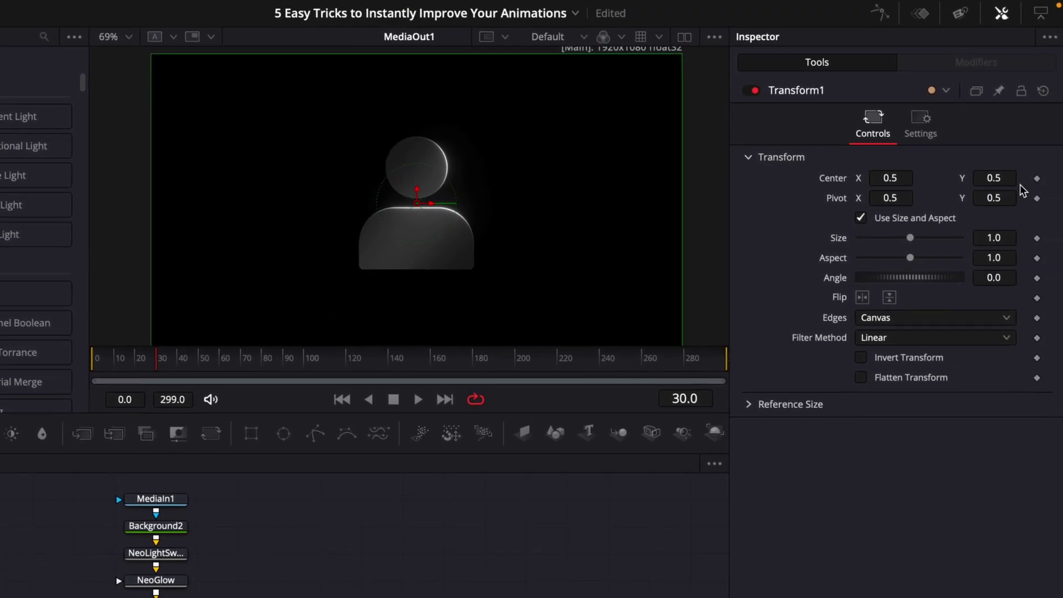
pyautogui.click(1033, 179)
# - Set Transform1's Center Y to -0.286 at frame 0 and preview the motion with the light sweep and glow nodes bypassed
pyautogui.moveTo(139, 372); pyautogui.dragTo(43, 373)
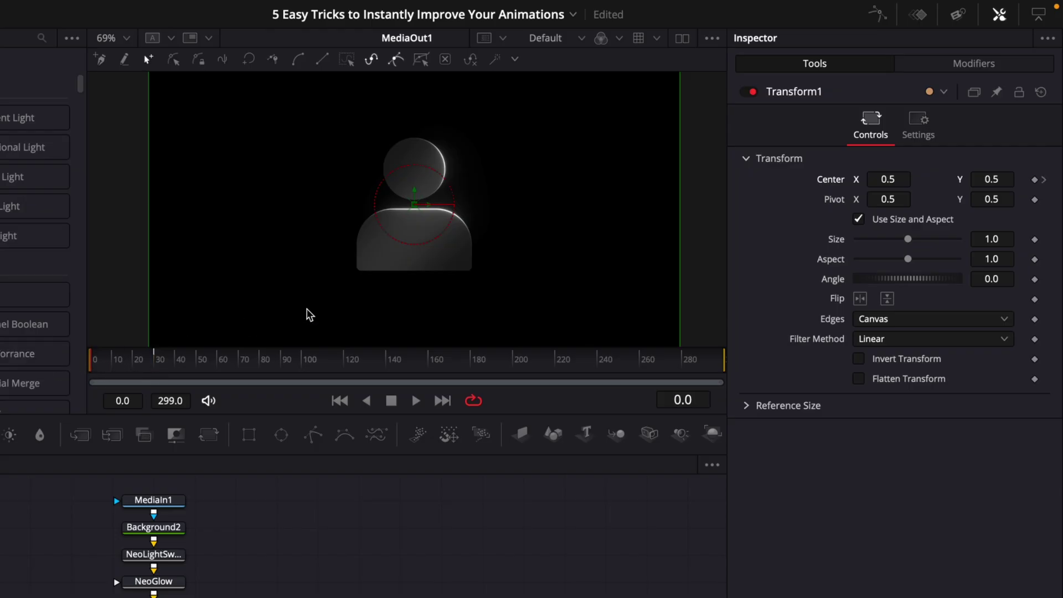
pyautogui.moveTo(991, 174); pyautogui.dragTo(944, 175)
pyautogui.scroll(-3, 414, 209)
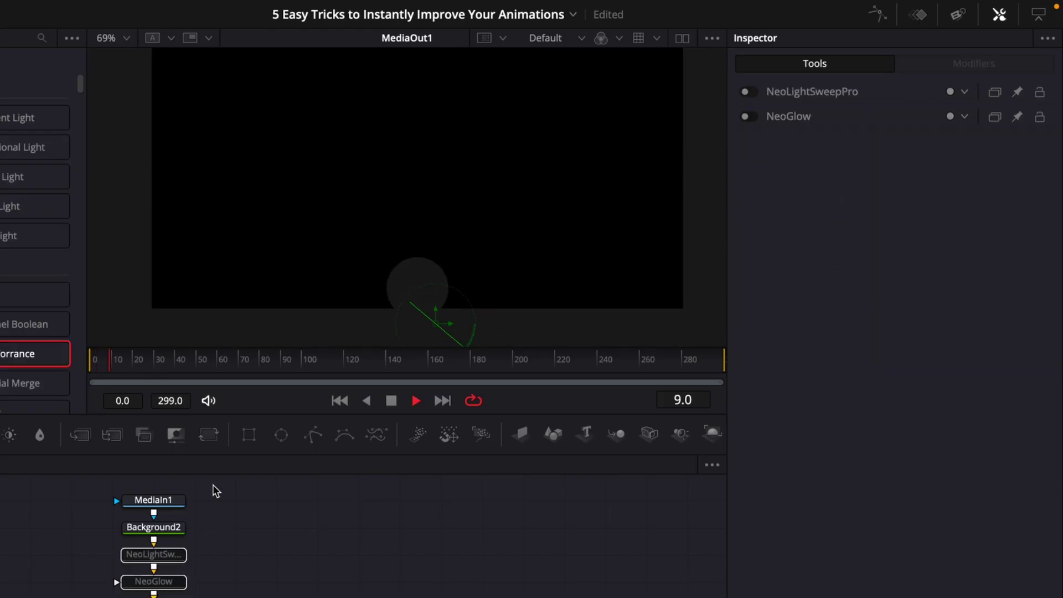
pyautogui.press('space')
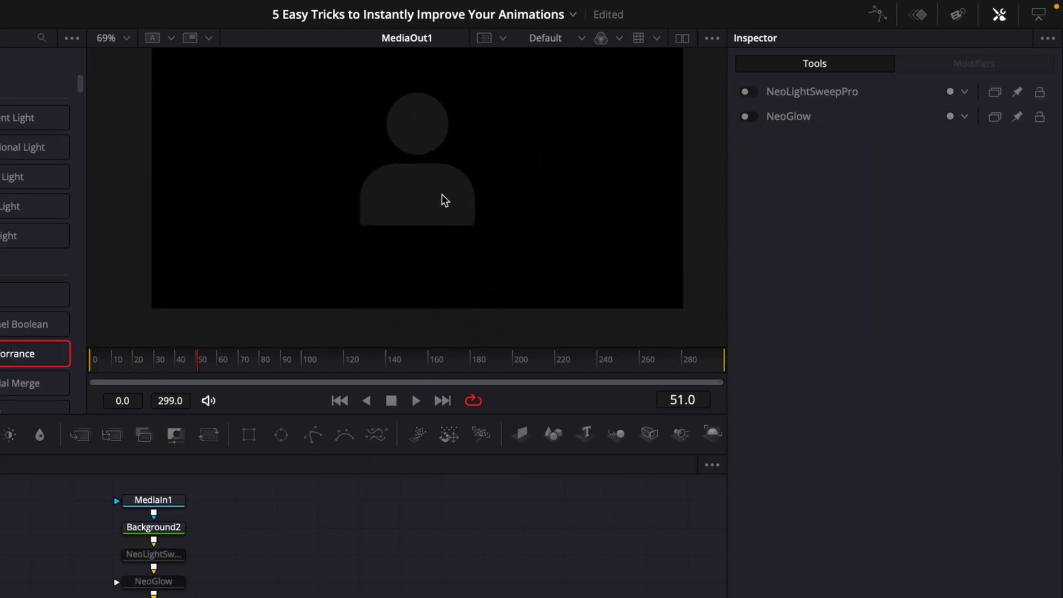
pyautogui.moveTo(183, 359); pyautogui.dragTo(85, 362)
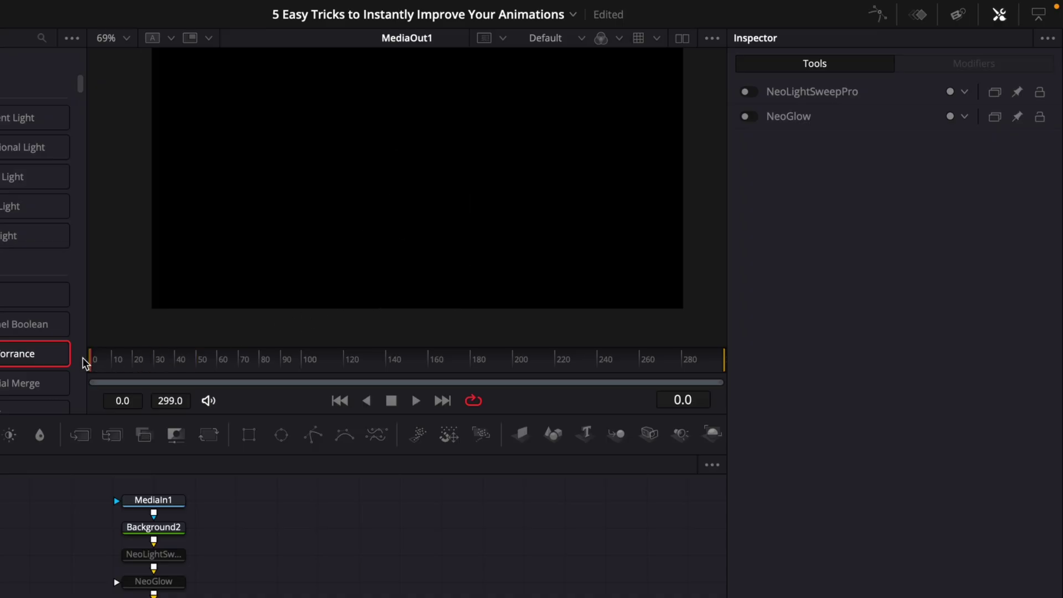
# - Open the Spline editor for Transform1's Displacement curve, play back the linear movement and fit the curve to the editor
pyautogui.click(877, 16)
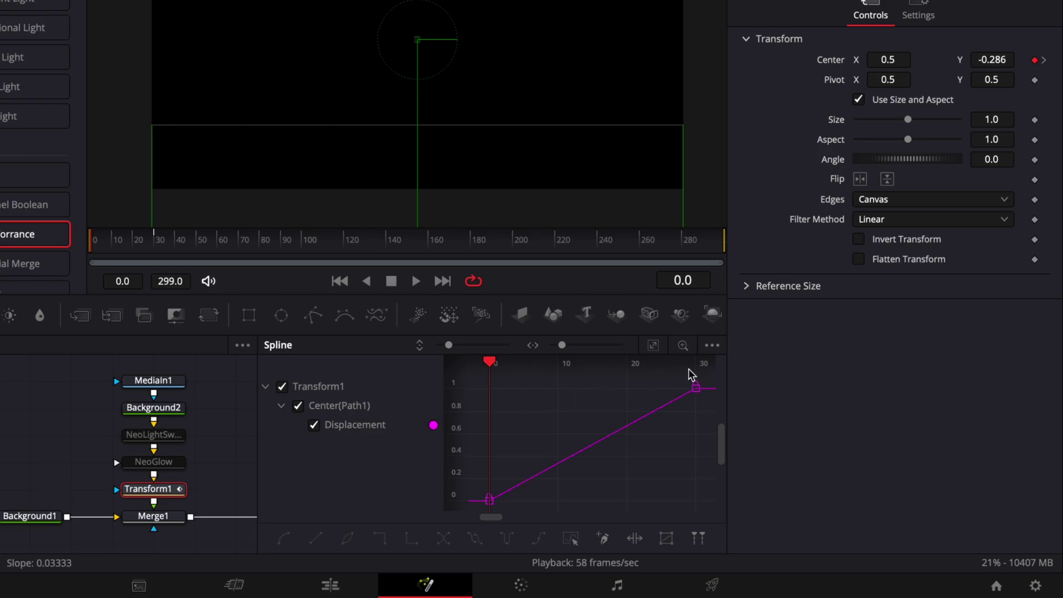
pyautogui.press('space')
pyautogui.moveTo(172, 241); pyautogui.dragTo(28, 266)
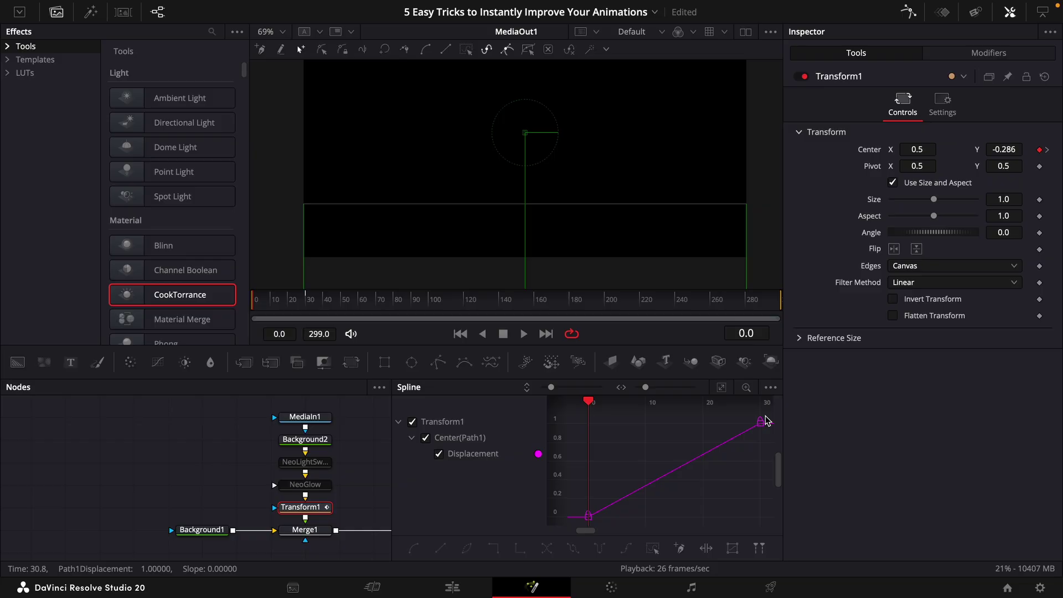
pyautogui.press('space')
pyautogui.press('space')
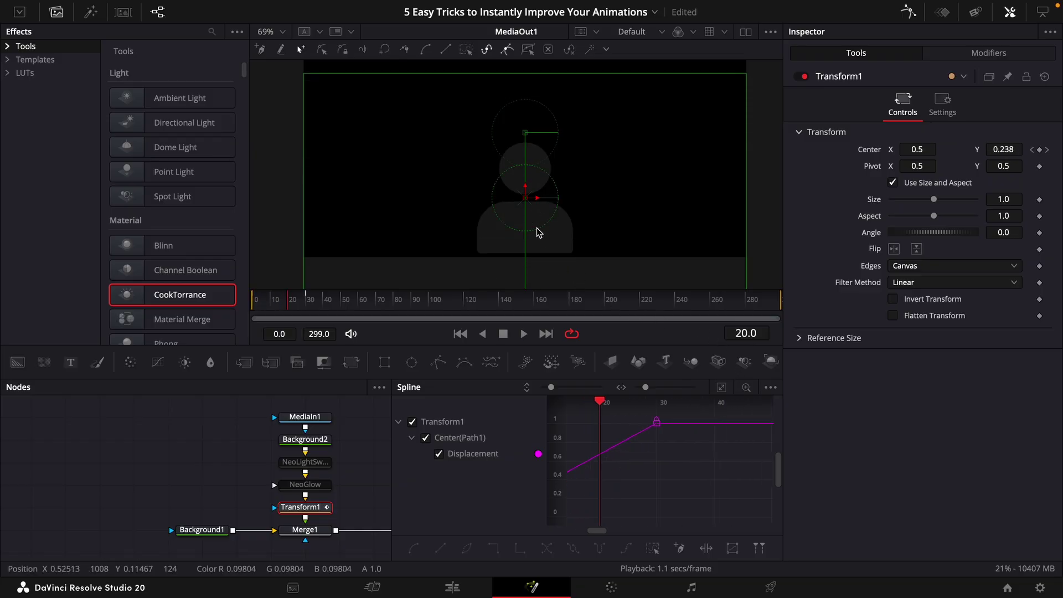
pyautogui.click(721, 387)
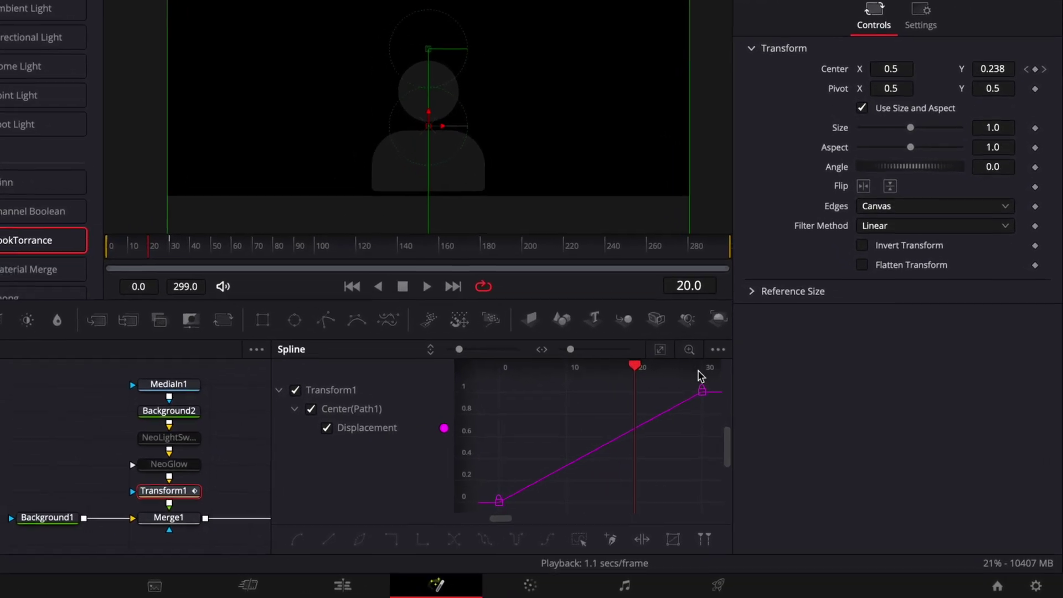
# - Apply the Out Cubic ease to the Displacement curve between the keyframes at frames 0 and 30
pyautogui.moveTo(767, 416); pyautogui.dragTo(671, 474)
pyautogui.moveTo(594, 449); pyautogui.dragTo(458, 526)
pyautogui.rightClick(653, 456)
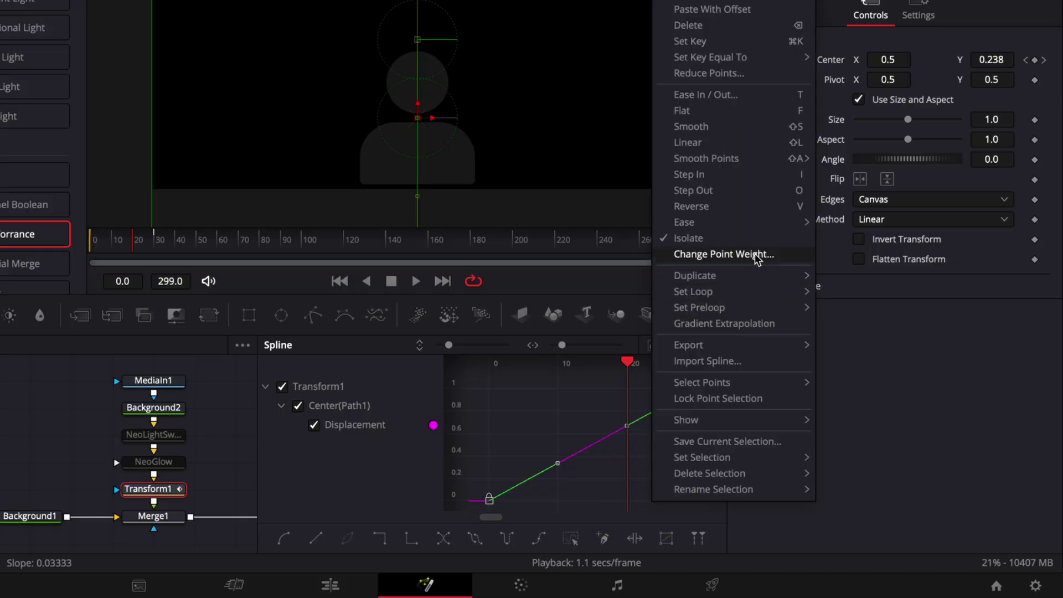
pyautogui.moveTo(756, 232)
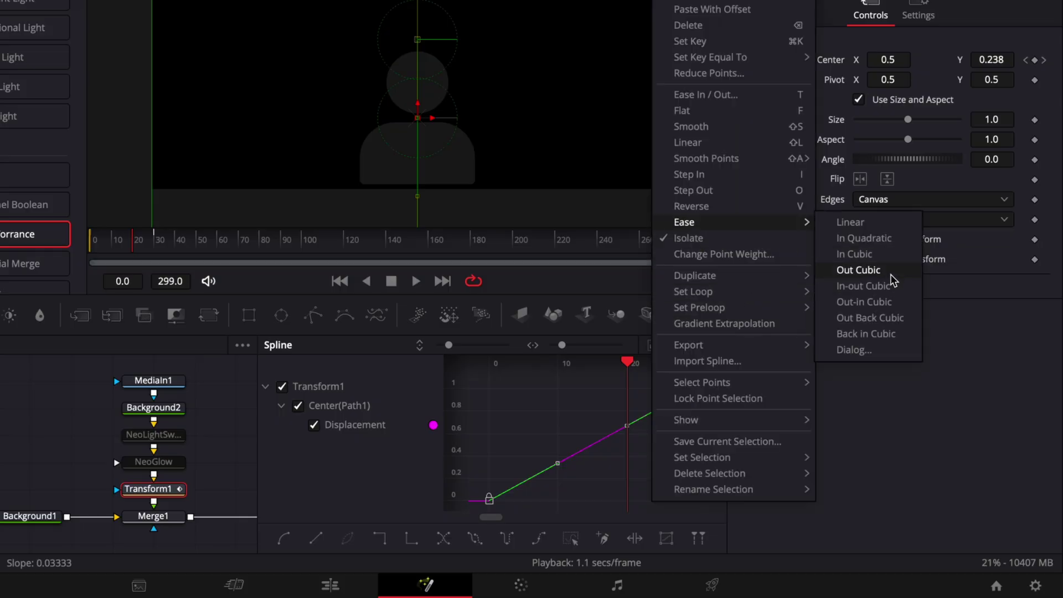
pyautogui.click(891, 272)
pyautogui.click(483, 486)
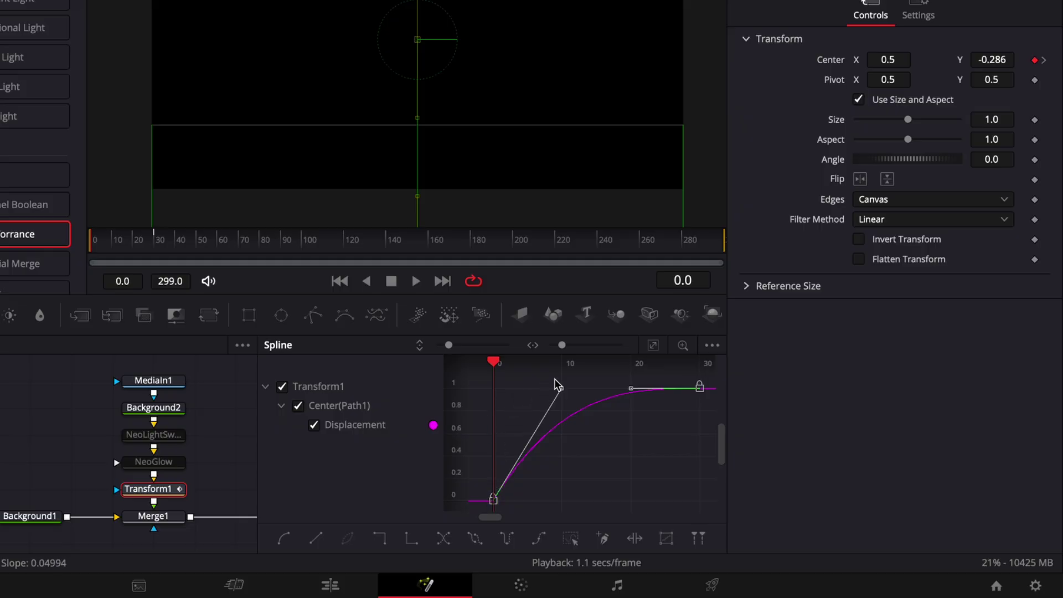
# - Keyframe Transform1's Center X at 0.788 on frame 60 and play the sideways movement from frame 30
pyautogui.press(']')
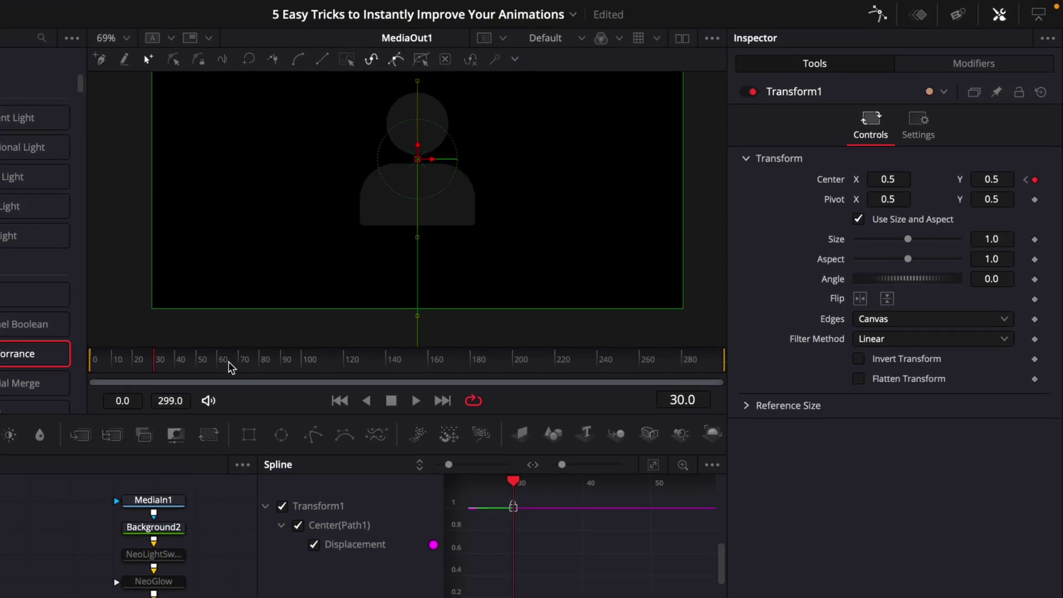
pyautogui.click(219, 360)
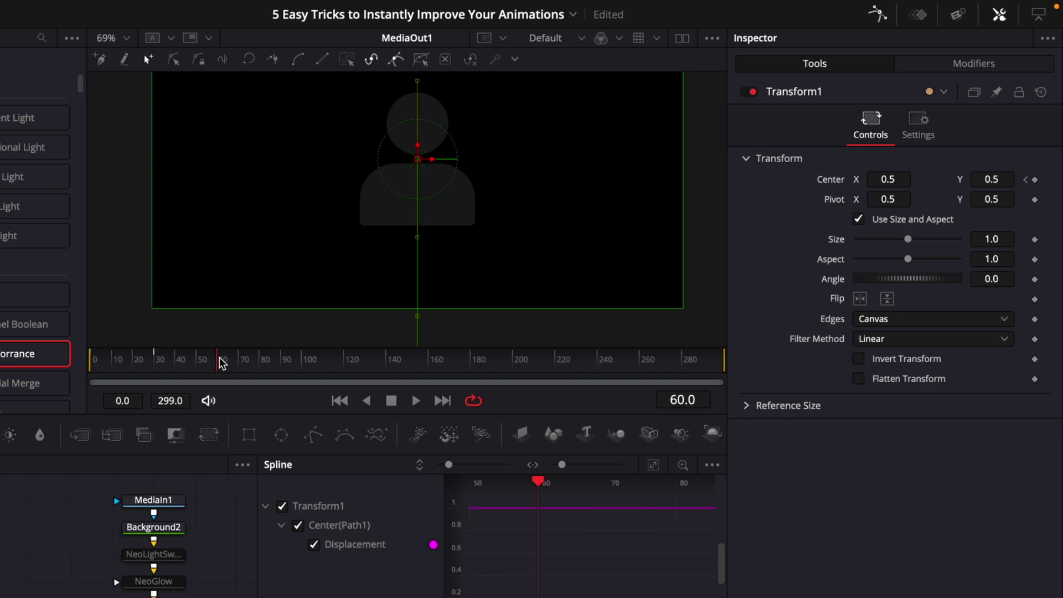
pyautogui.moveTo(876, 181); pyautogui.dragTo(945, 181)
pyautogui.click(151, 364)
pyautogui.press('space')
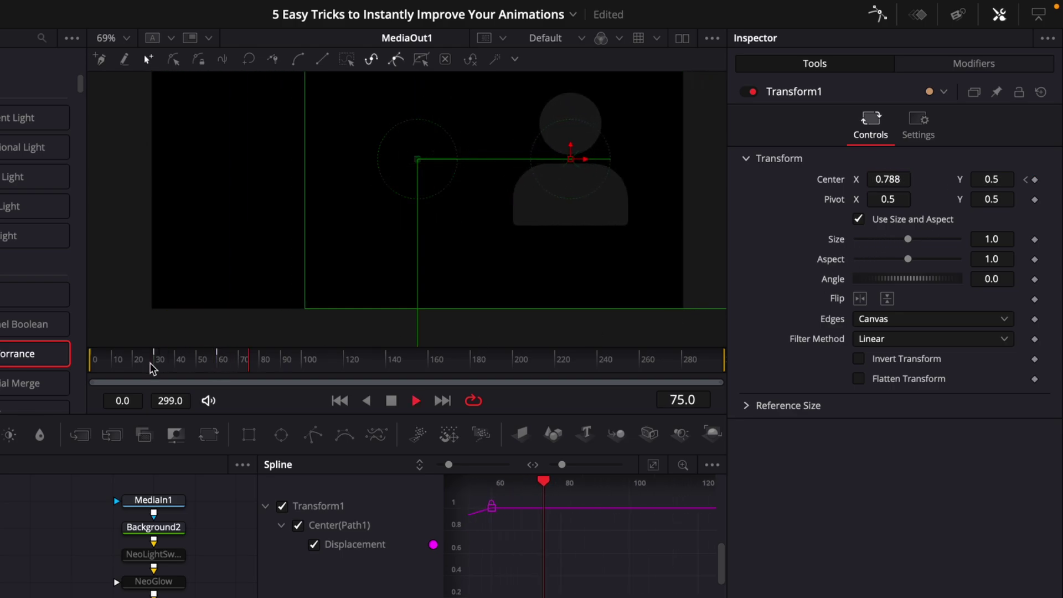
pyautogui.press('space')
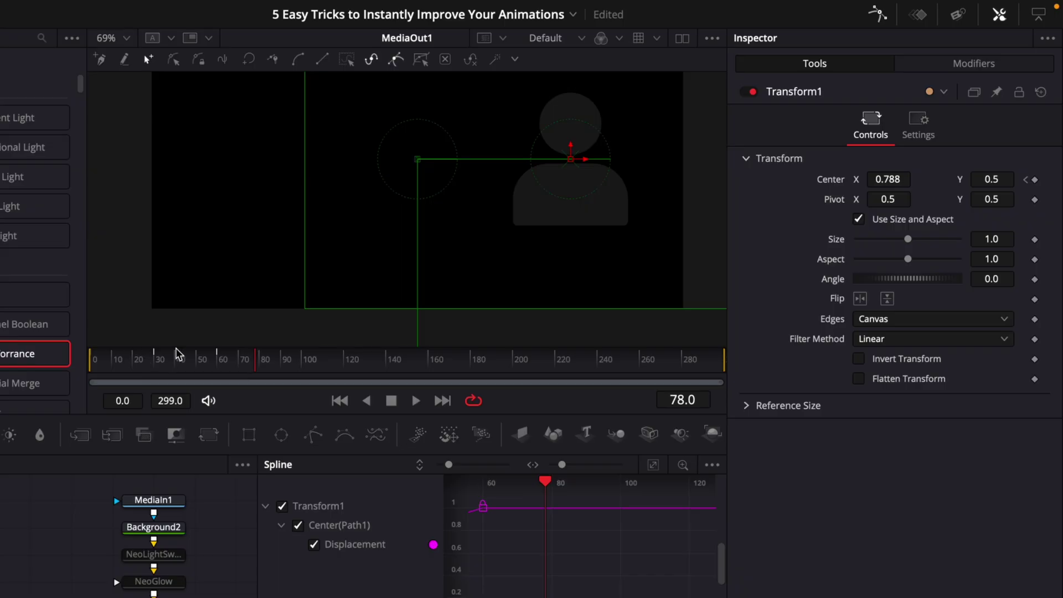
# - Fit the Displacement curve to the editor and smooth its keyframes at frames 30 and 60
pyautogui.click(156, 361)
pyautogui.click(655, 466)
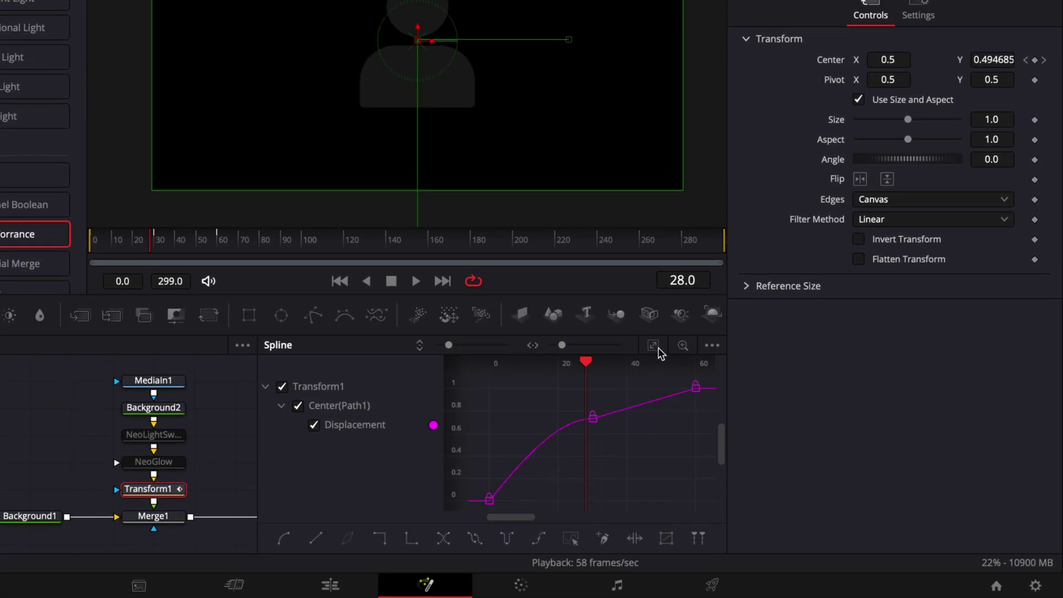
pyautogui.press('super+z')
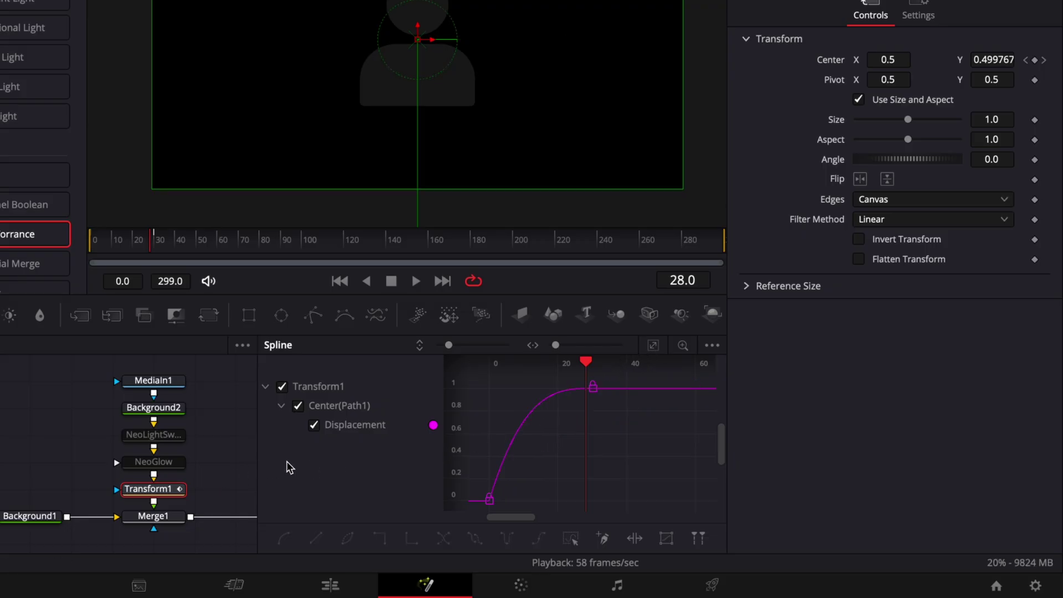
pyautogui.moveTo(636, 384); pyautogui.dragTo(490, 476)
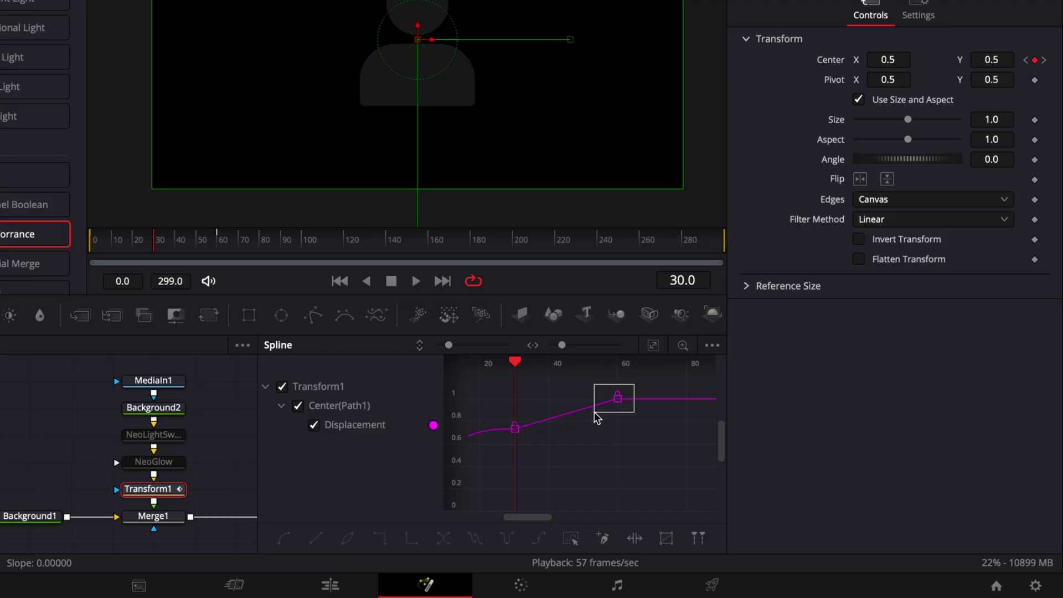
pyautogui.hotkey('shift', 's')
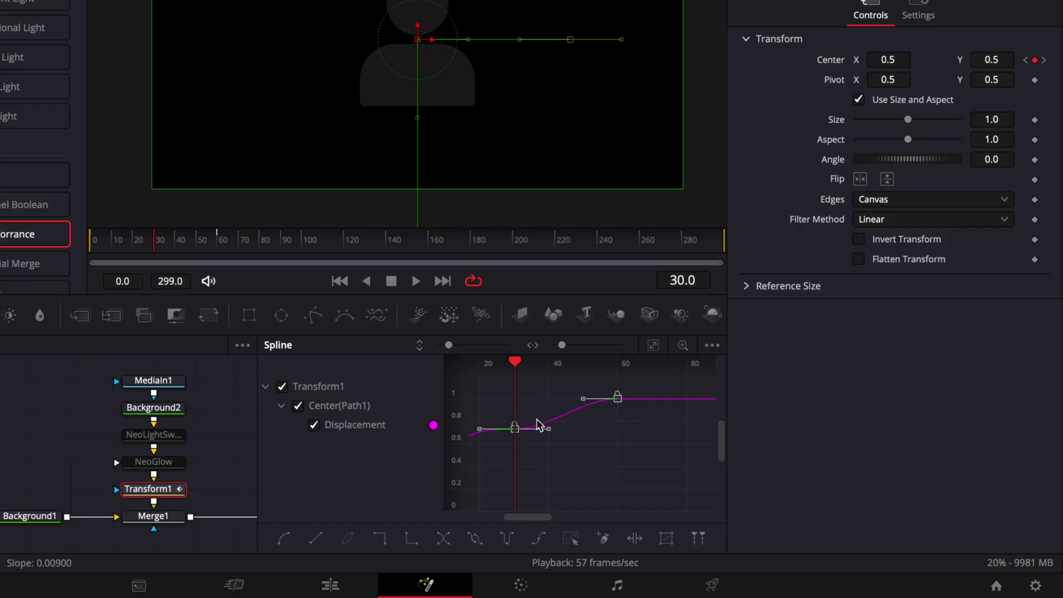
# - Set Ease In and Ease Out to 55 for the smoothed keyframes and play the movement from frame 30
pyautogui.press('t')
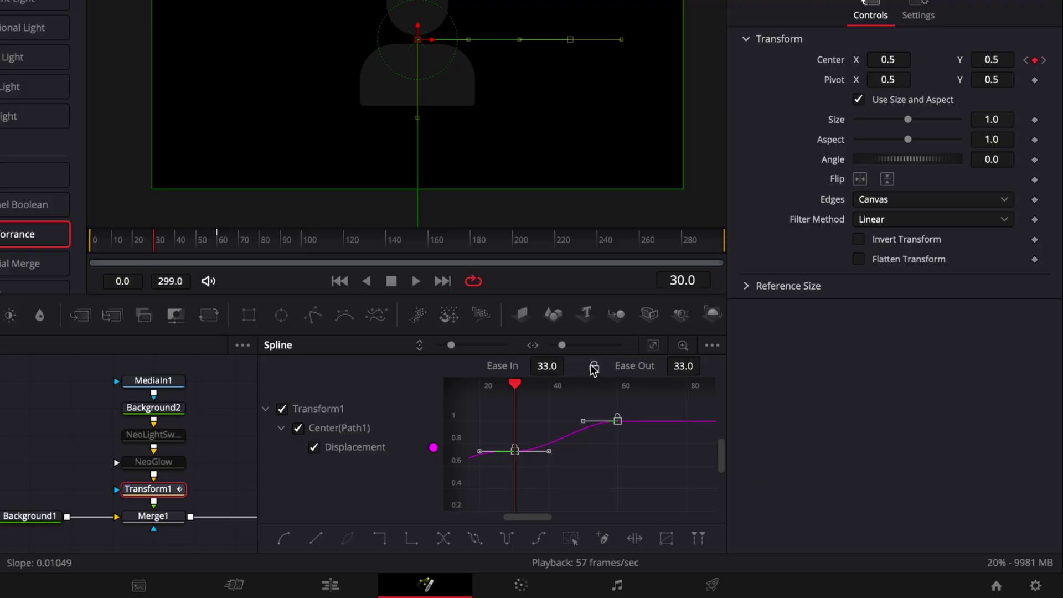
pyautogui.moveTo(545, 370); pyautogui.dragTo(568, 364)
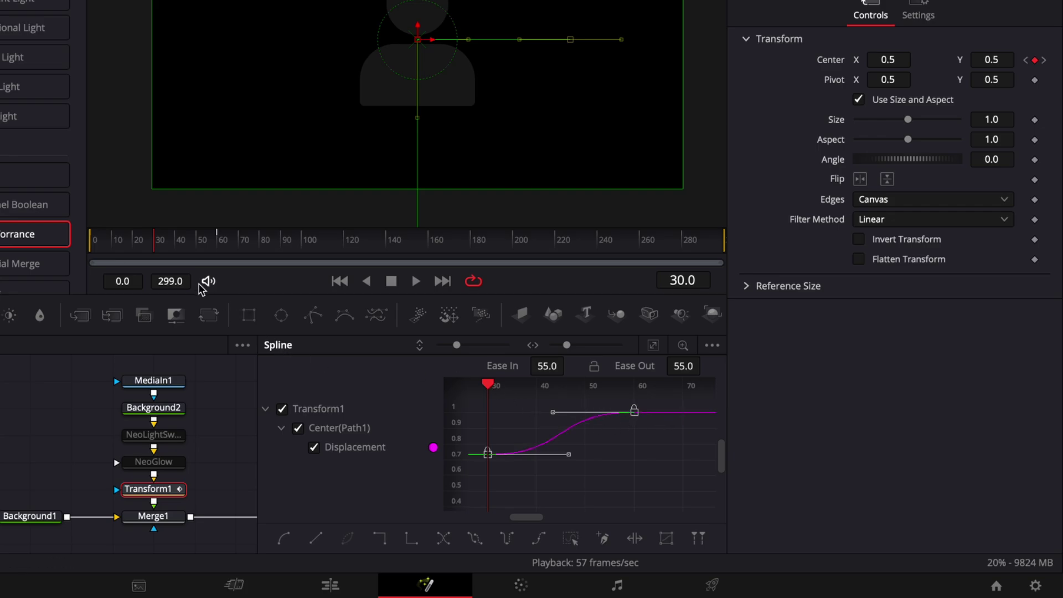
pyautogui.press('space')
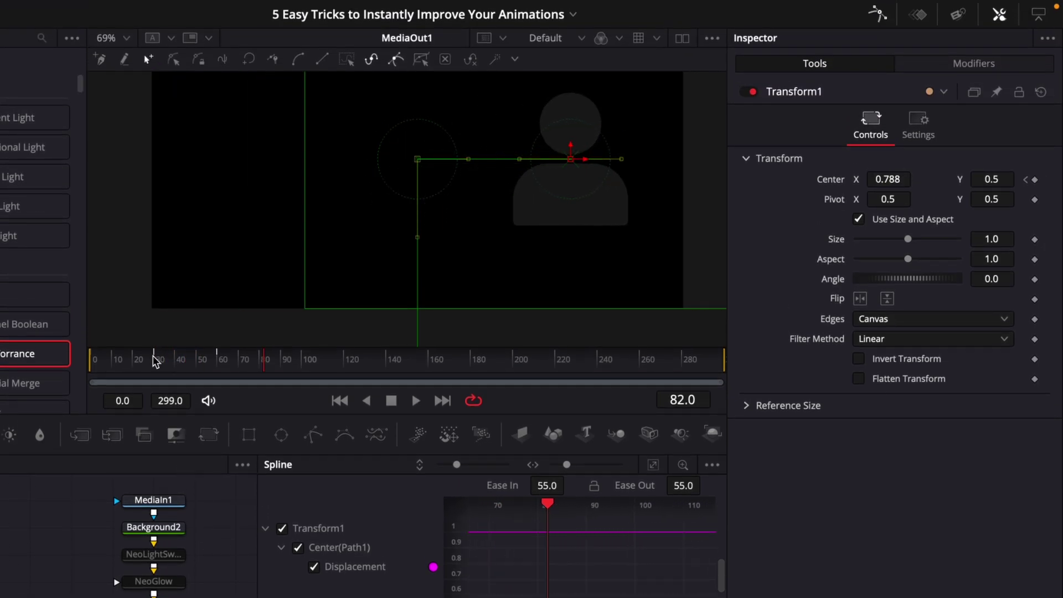
pyautogui.moveTo(156, 362); pyautogui.dragTo(263, 366)
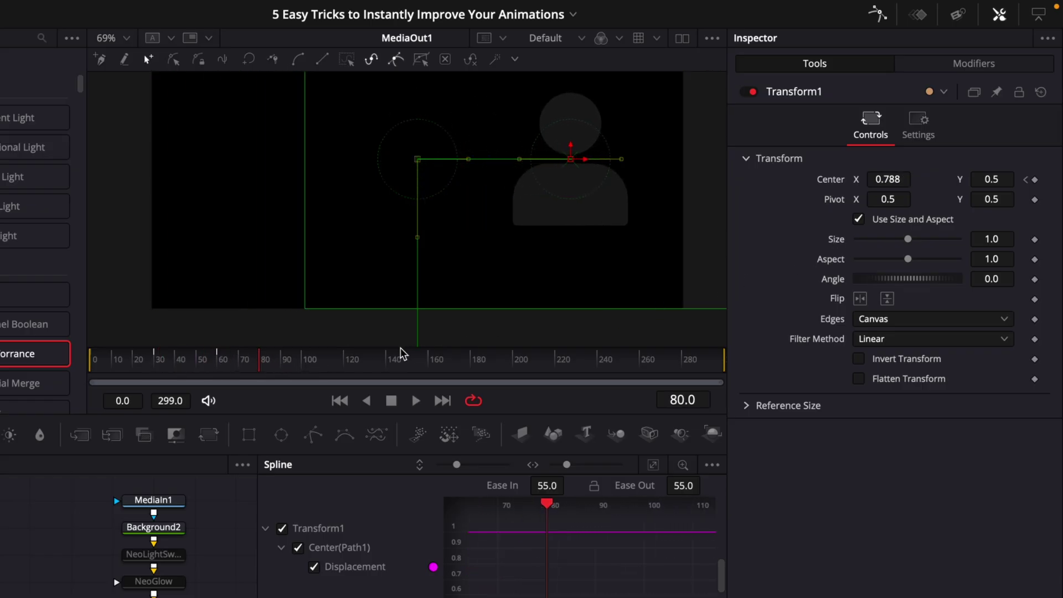
# - Keyframe Transform1's Center Y at -0.222 on frame 90 and fit the Displacement curve to the editor
pyautogui.click(282, 364)
pyautogui.moveTo(999, 182); pyautogui.dragTo(910, 182)
pyautogui.click(654, 464)
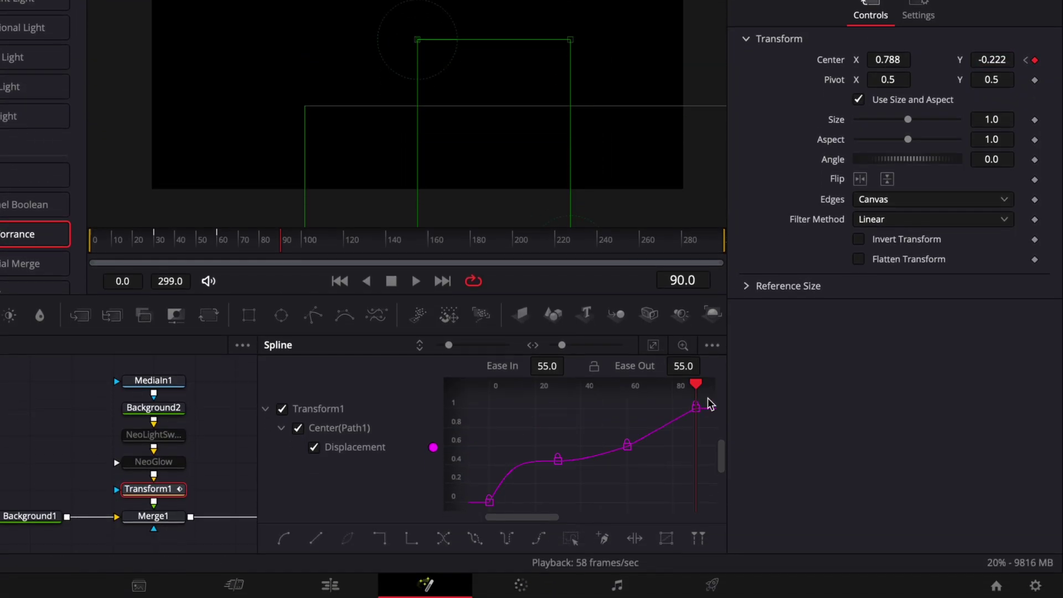
# - Apply the In Cubic ease to the Displacement curve between the keyframes at frames 60 and 90
pyautogui.scroll(-3, 709, 403)
pyautogui.click(668, 434)
pyautogui.rightClick(673, 453)
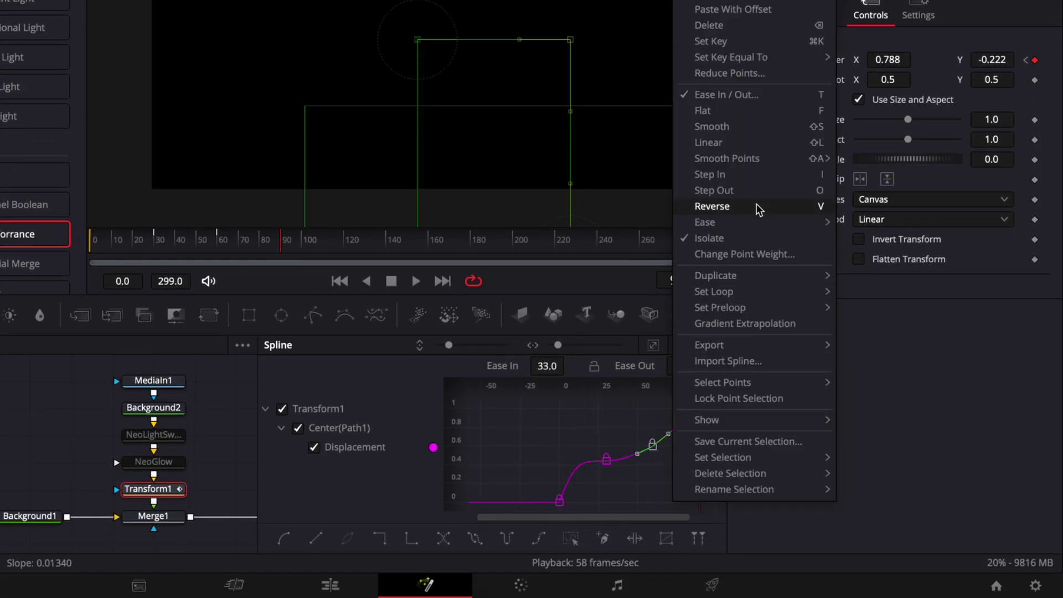
pyautogui.moveTo(764, 222)
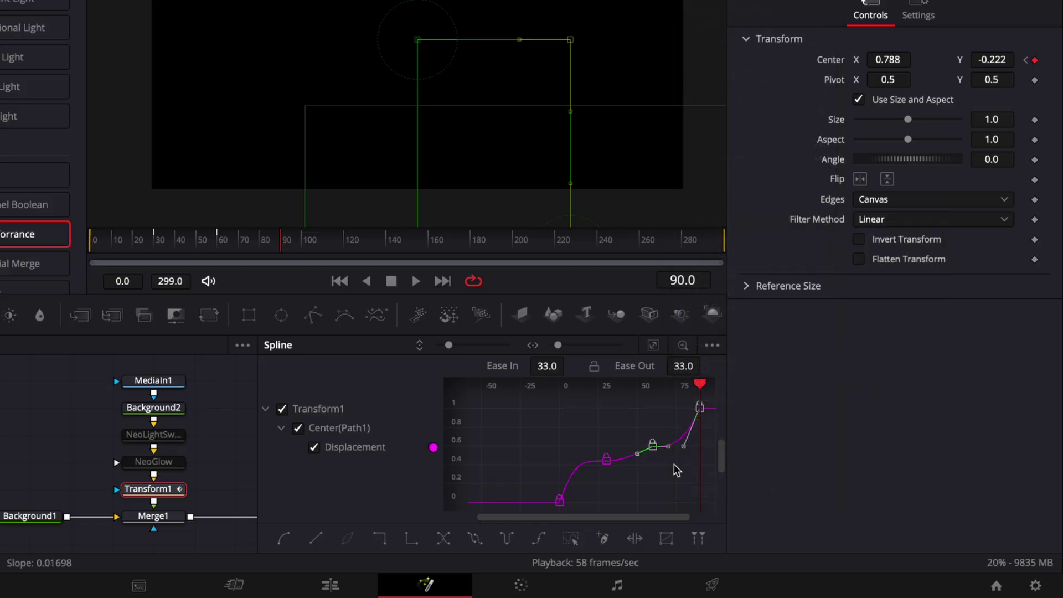
pyautogui.scroll(5, 609, 450)
pyautogui.scroll(-2, 601, 454)
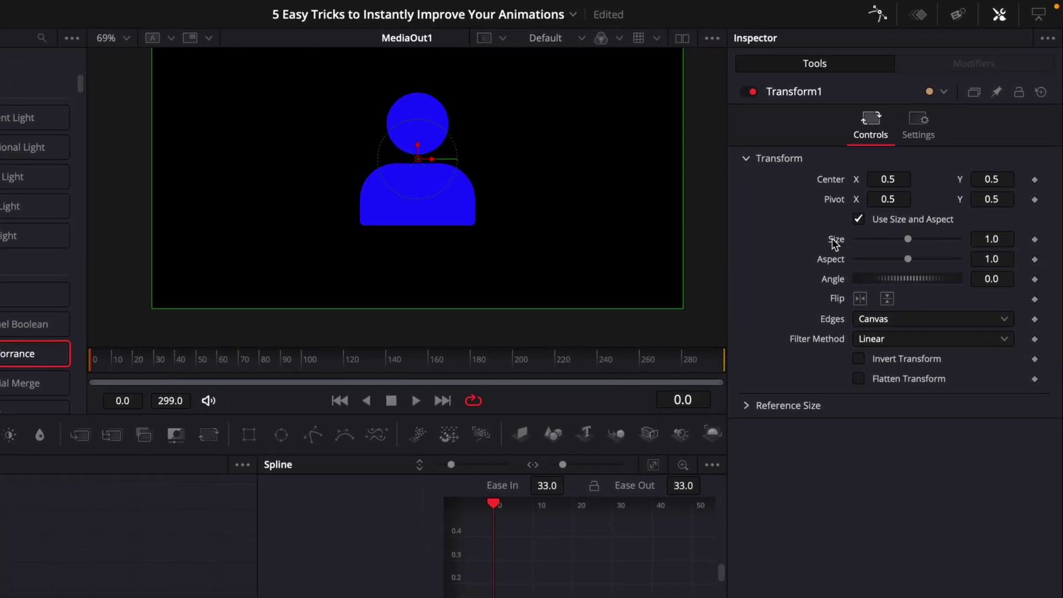
# - Modify Transform1's Size with Anim Curves, open the modifier's settings and scrub through the growth to frame 299
pyautogui.rightClick(836, 245)
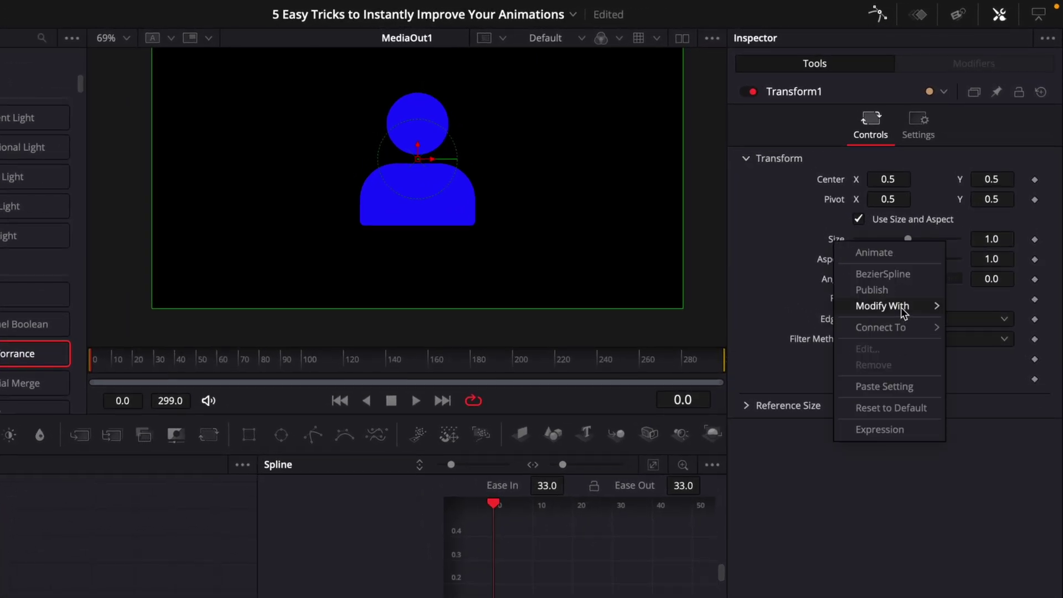
pyautogui.moveTo(902, 307)
pyautogui.click(751, 308)
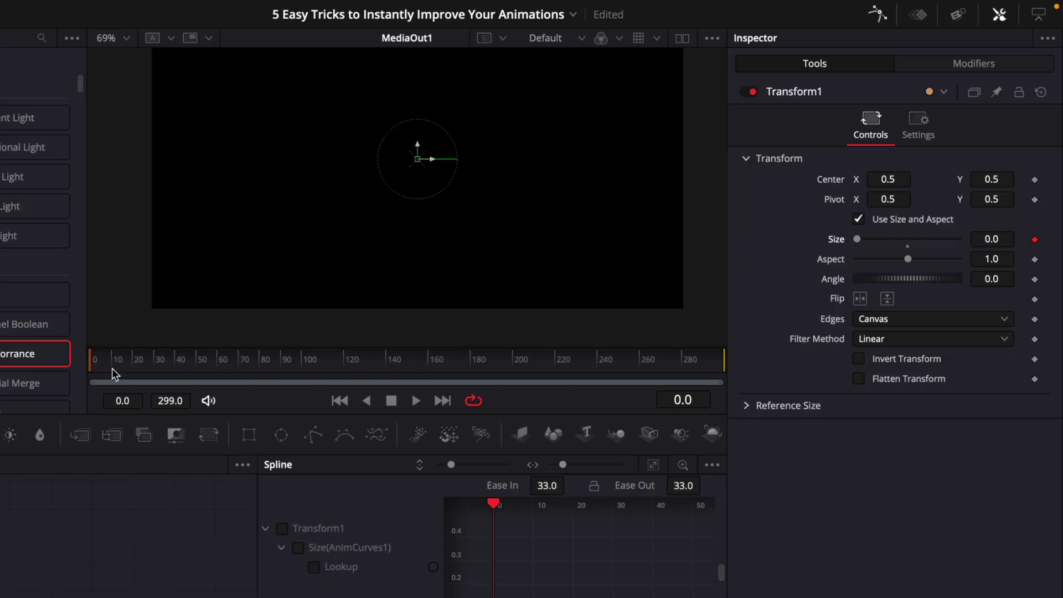
pyautogui.moveTo(106, 366)
pyautogui.mouseDown()
pyautogui.moveTo(430, 390)
pyautogui.moveTo(716, 383)
pyautogui.moveTo(175, 370)
pyautogui.moveTo(694, 373)
pyautogui.moveTo(97, 371)
pyautogui.moveTo(375, 382)
pyautogui.moveTo(90, 371)
pyautogui.mouseUp()
pyautogui.click(977, 65)
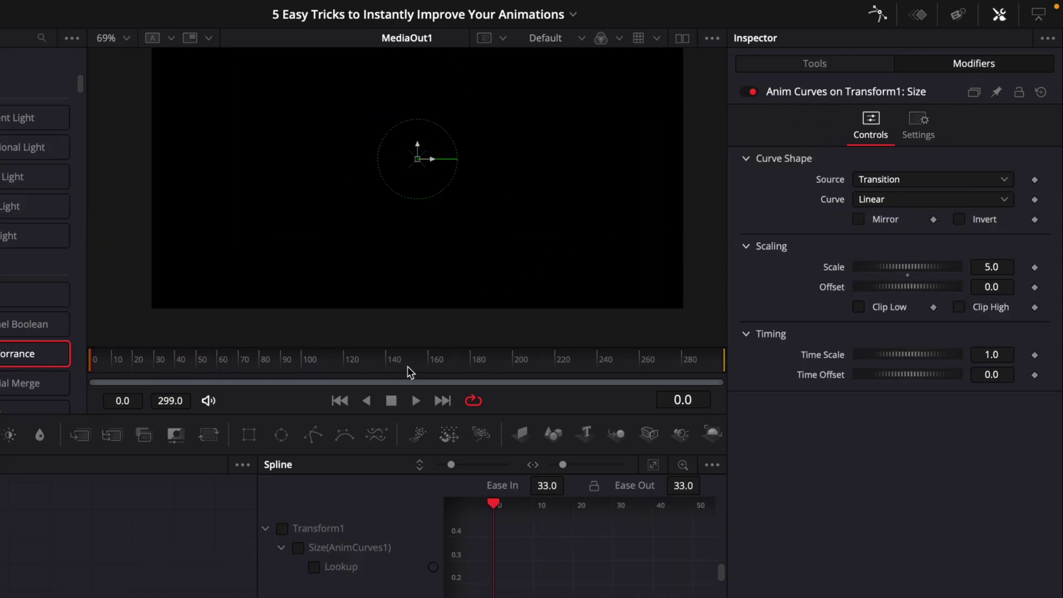
pyautogui.moveTo(408, 366); pyautogui.dragTo(490, 366)
pyautogui.moveTo(681, 372); pyautogui.dragTo(770, 375)
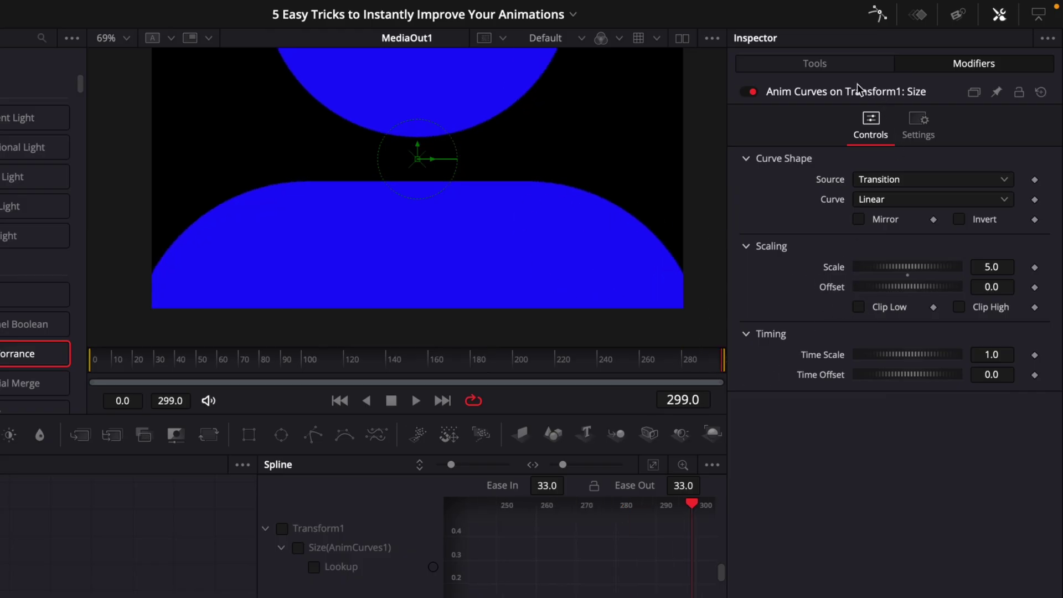
# - Set the Scale of the Anim Curves modifier on Size to 1.0
pyautogui.click(853, 64)
pyautogui.click(972, 62)
pyautogui.click(1001, 264)
pyautogui.write('1')
pyautogui.press('Tab')
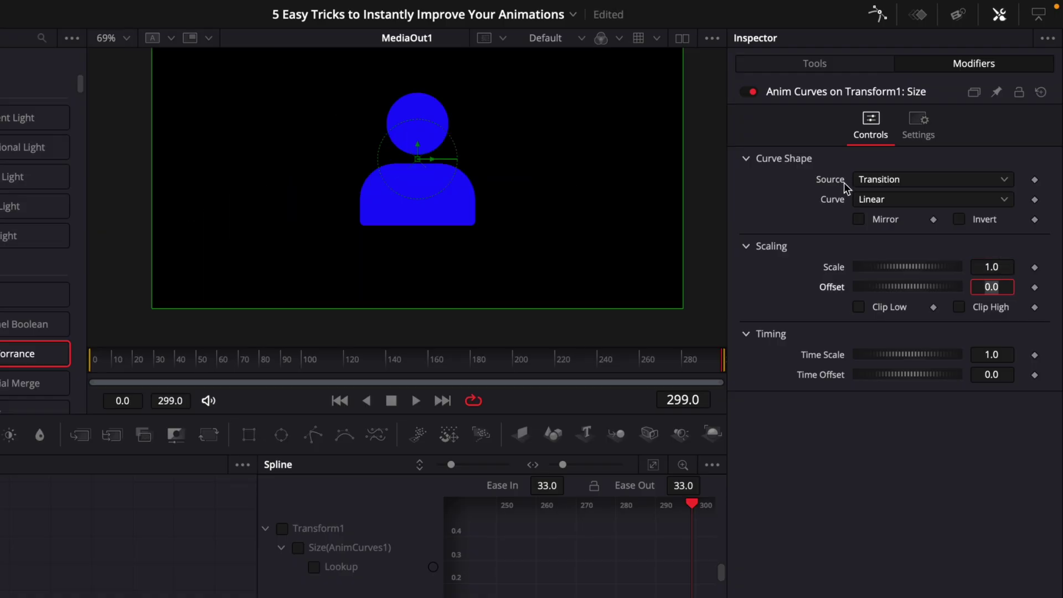
# - Try the Custom source for the size modifier, then set its Source to Duration and its Curve to Easing
pyautogui.click(900, 183)
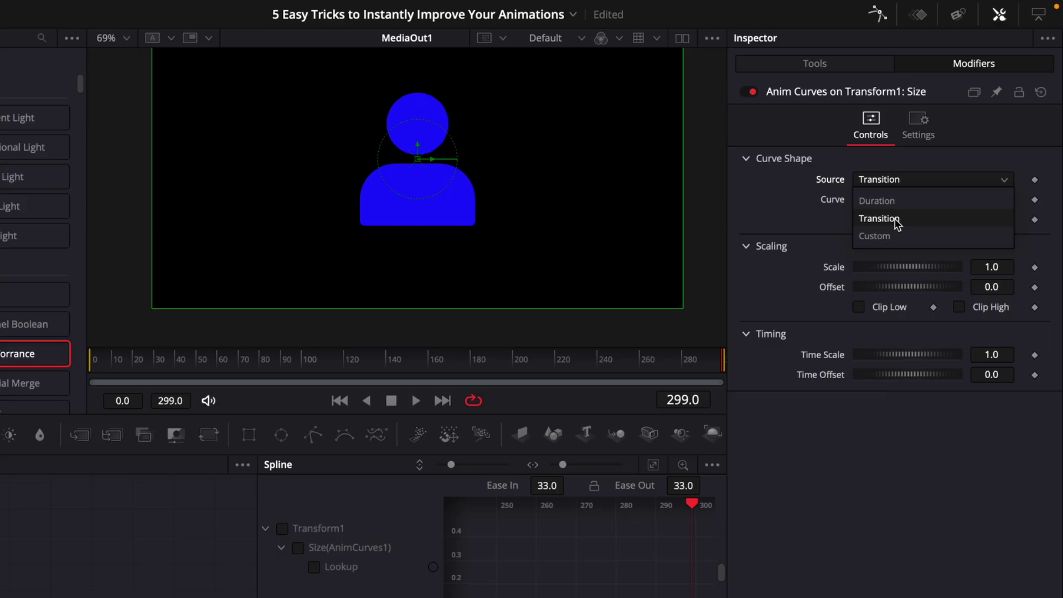
pyautogui.click(886, 236)
pyautogui.click(887, 187)
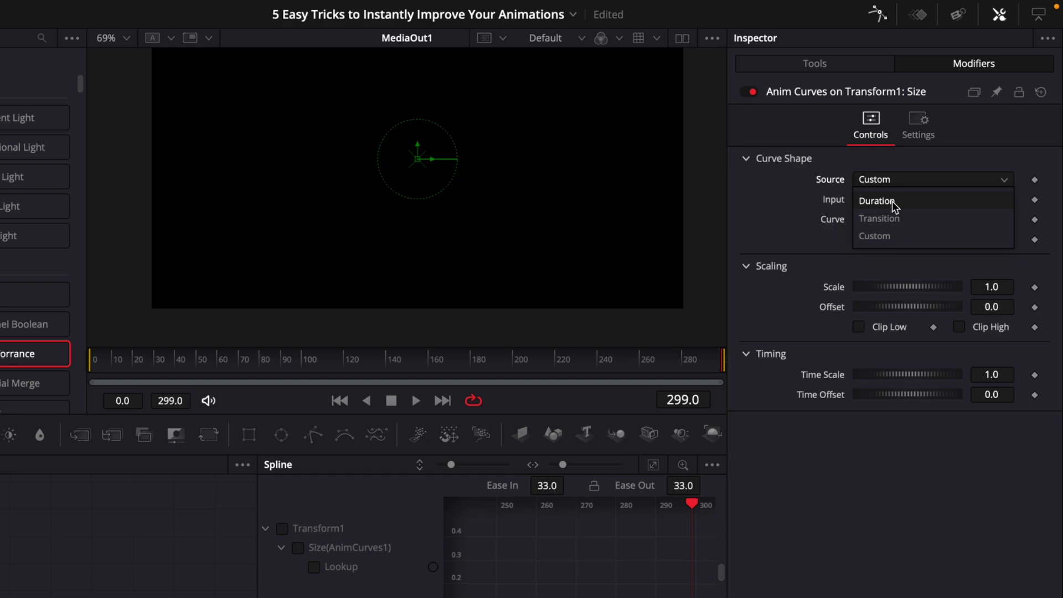
pyautogui.click(892, 202)
pyautogui.click(901, 202)
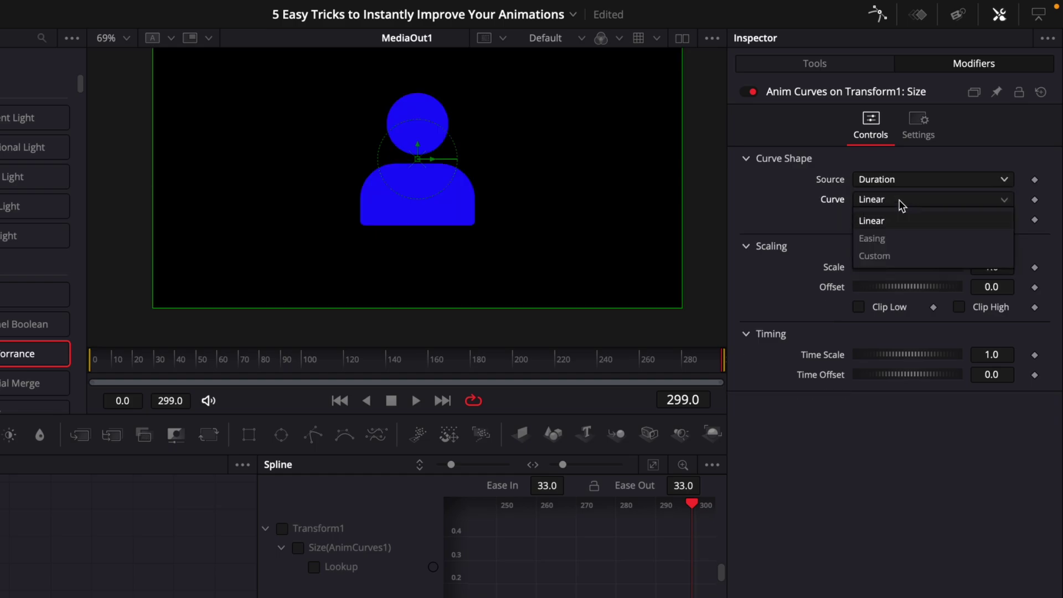
pyautogui.click(885, 238)
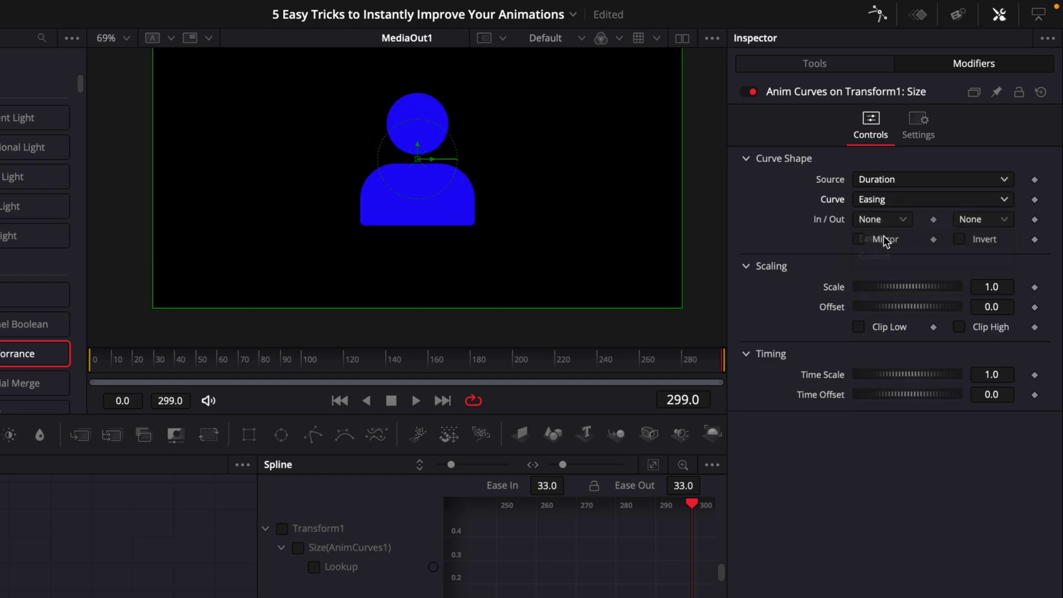
# - Play the size animation from frame 0 and set the modifier's Time Scale to 3.007 to speed it up
pyautogui.moveTo(144, 368); pyautogui.dragTo(15, 379)
pyautogui.press('space')
pyautogui.press('space')
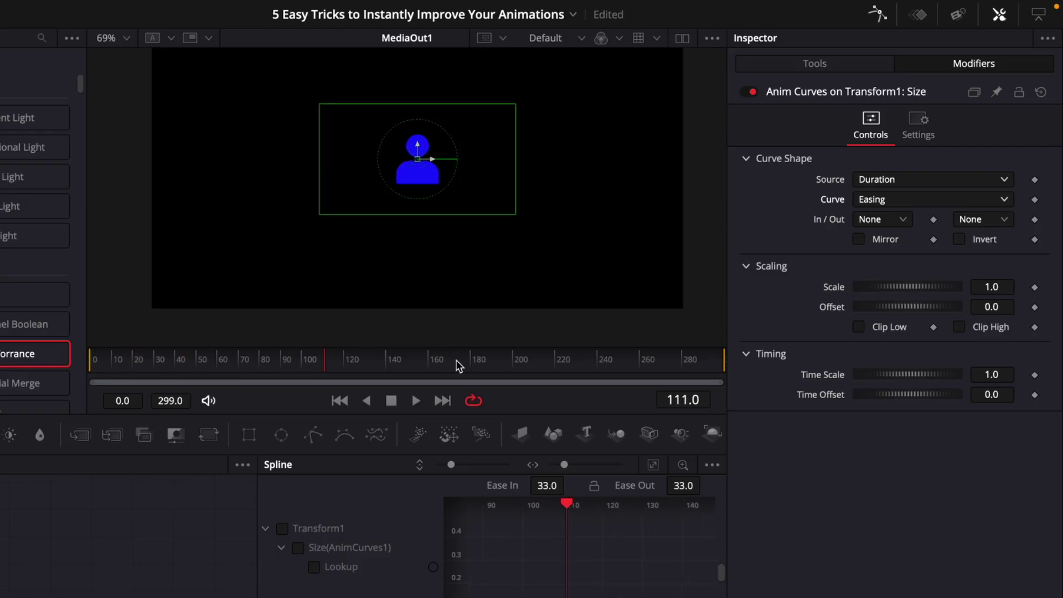
pyautogui.moveTo(306, 361); pyautogui.dragTo(304, 363)
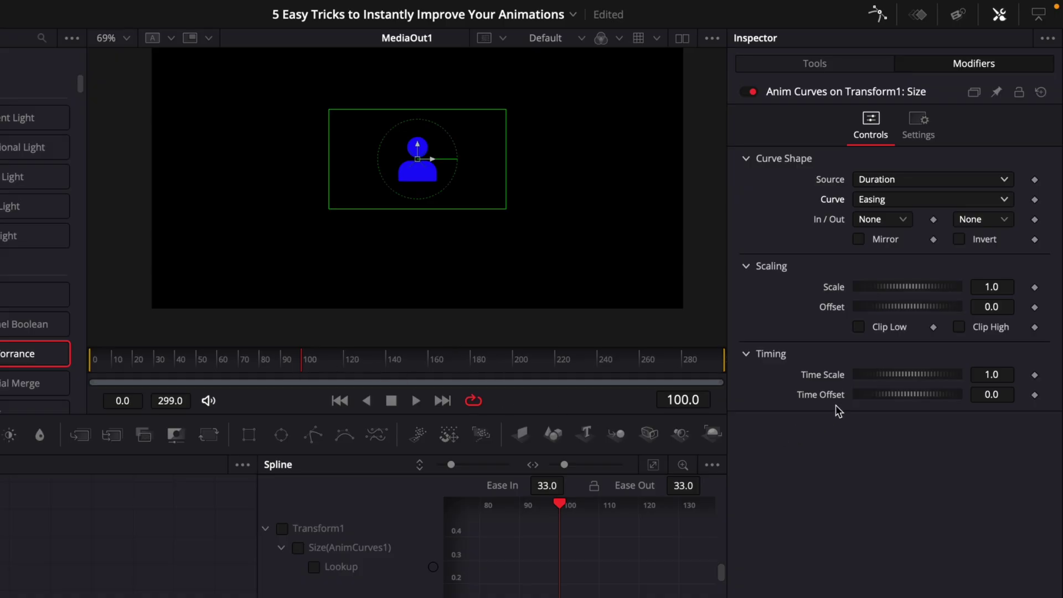
pyautogui.moveTo(971, 375); pyautogui.dragTo(1056, 374)
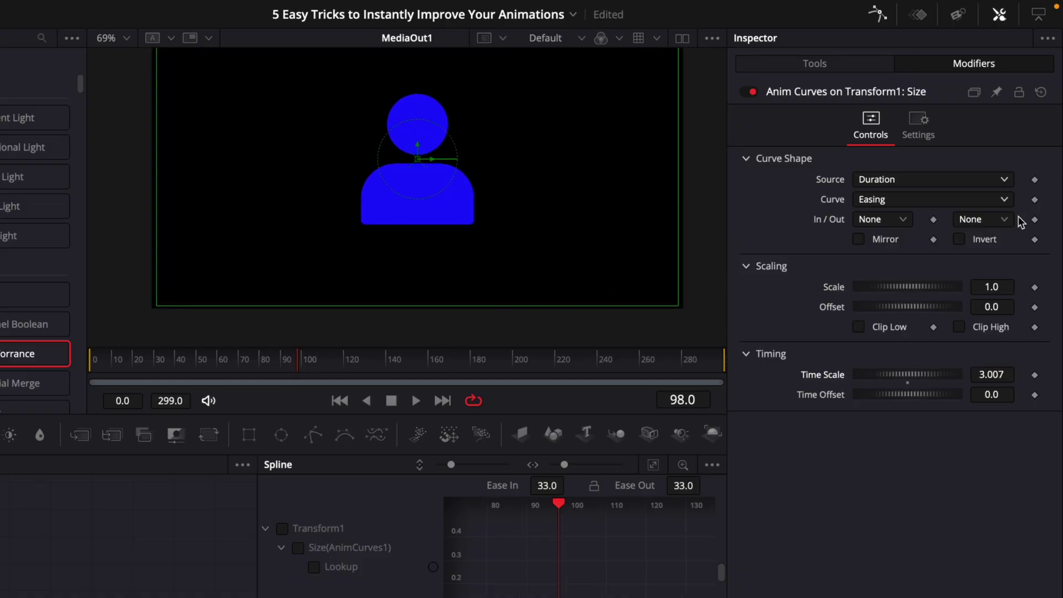
# - Choose an Out easing type for the size modifier and play the animation from frame 0
pyautogui.click(1005, 219)
pyautogui.click(975, 400)
pyautogui.click(92, 359)
pyautogui.press('space')
pyautogui.press('space')
pyautogui.moveTo(157, 362); pyautogui.dragTo(66, 372)
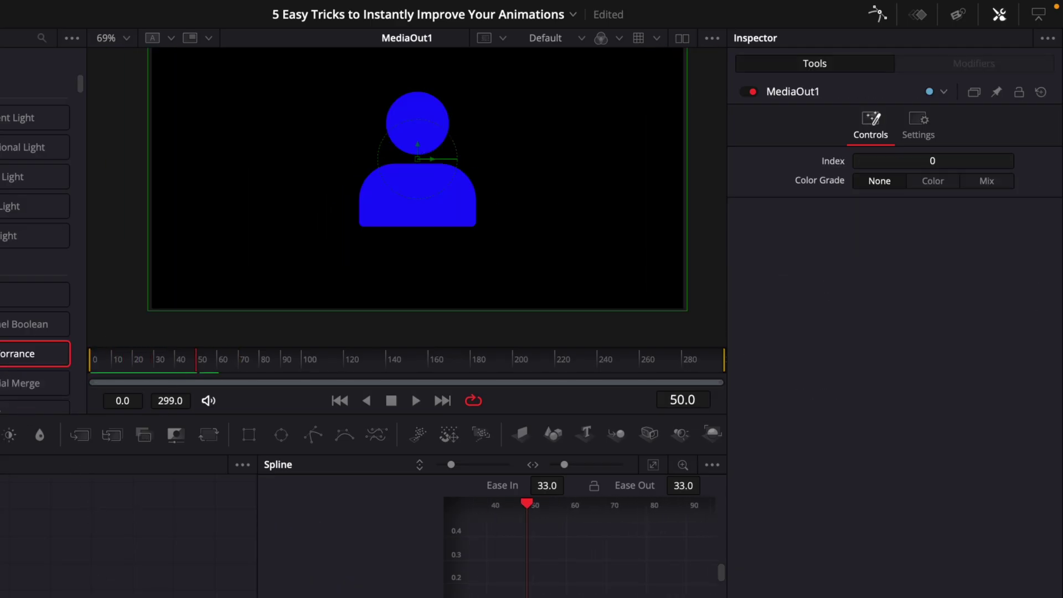
# - Add a Neo Anim node to the icon's composition and expand its Size Controls
pyautogui.click(133, 482)
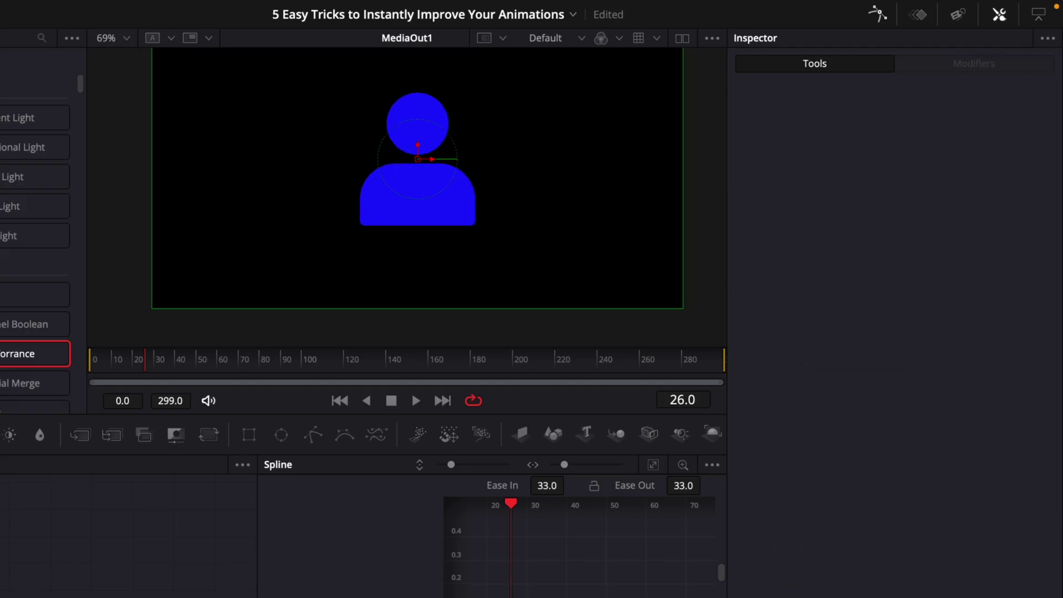
pyautogui.hotkey('shift', 'space')
pyautogui.write('neoglow')
pyautogui.press('BackSpace')
pyautogui.press('BackSpace')
pyautogui.press('BackSpace')
pyautogui.press('BackSpace')
pyautogui.press('Down')
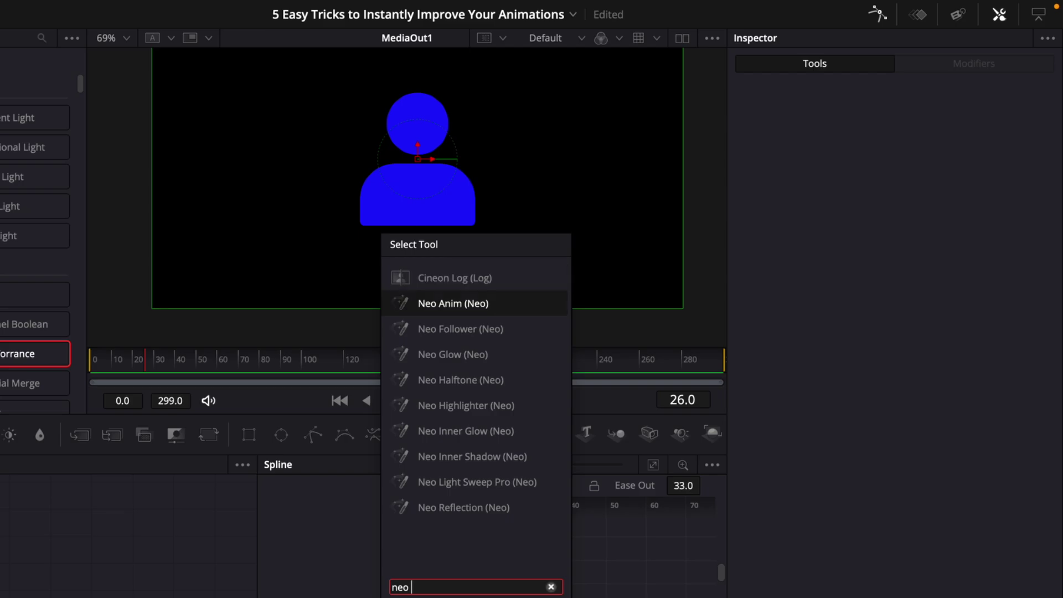
pyautogui.press('Return')
pyautogui.click(749, 355)
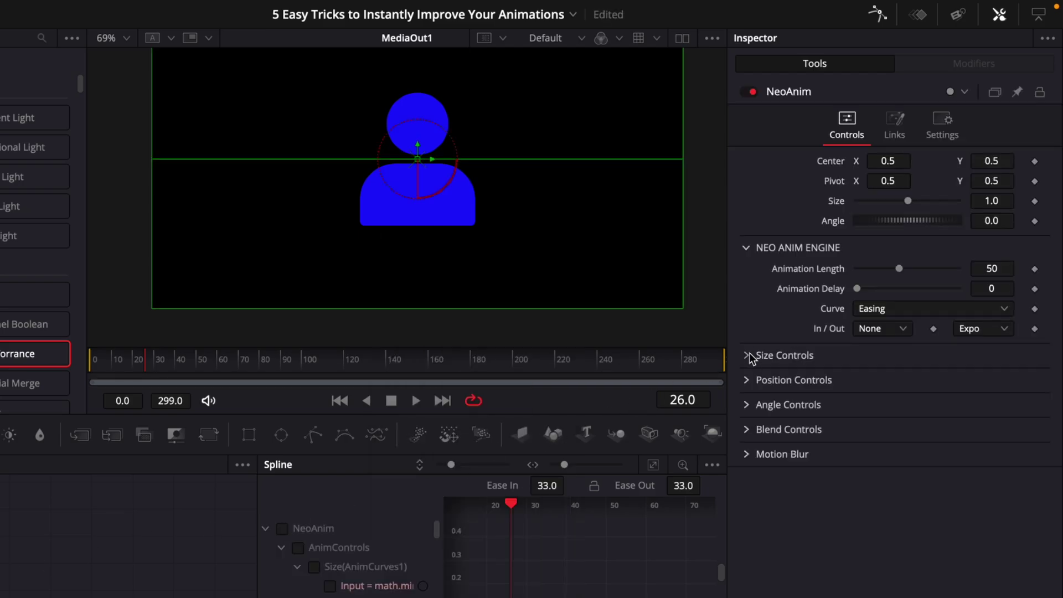
# - Enable Neo Anim's size animation, set its Animation Length to 80, and preview the icon's growth
pyautogui.click(836, 379)
pyautogui.moveTo(180, 363); pyautogui.dragTo(156, 363)
pyautogui.press('space')
pyautogui.moveTo(1004, 274); pyautogui.dragTo(1020, 274)
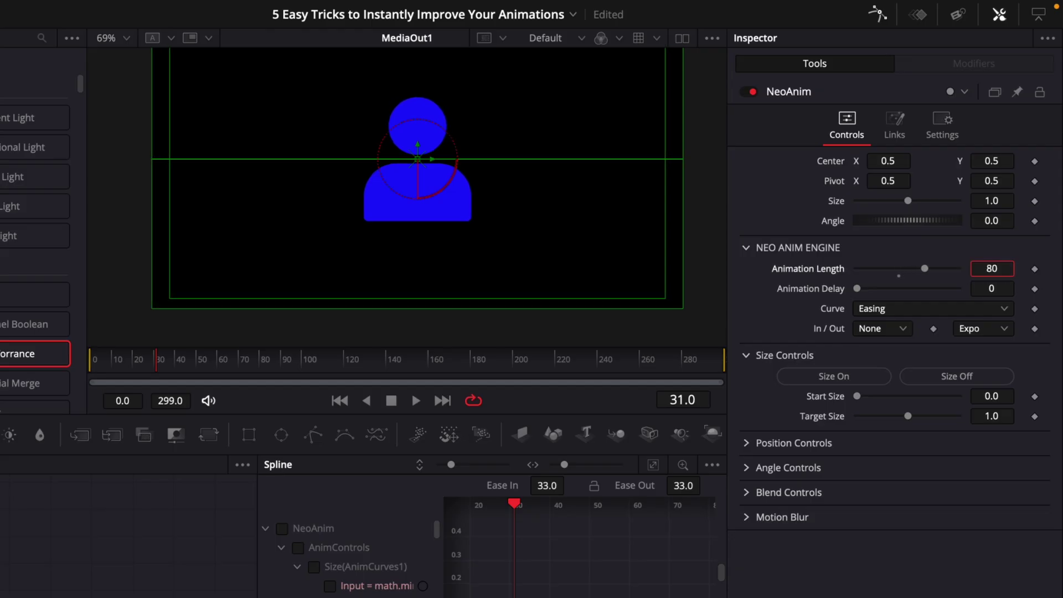
pyautogui.moveTo(261, 365); pyautogui.dragTo(236, 366)
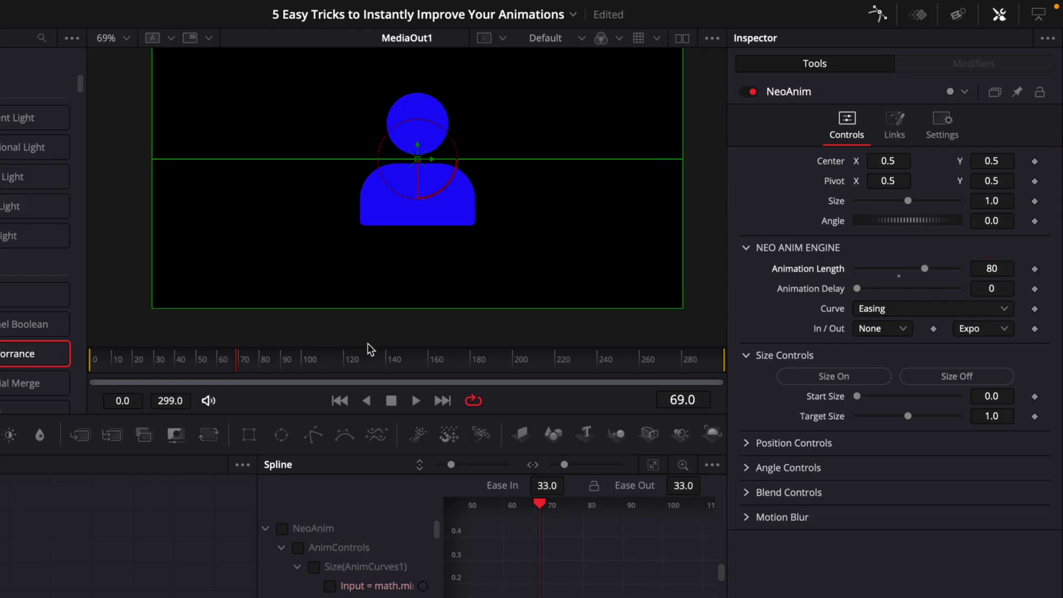
# - Try Elastic easing for the Neo Anim size animation from frame 0, replace it with Cubic, and play the animation
pyautogui.click(982, 329)
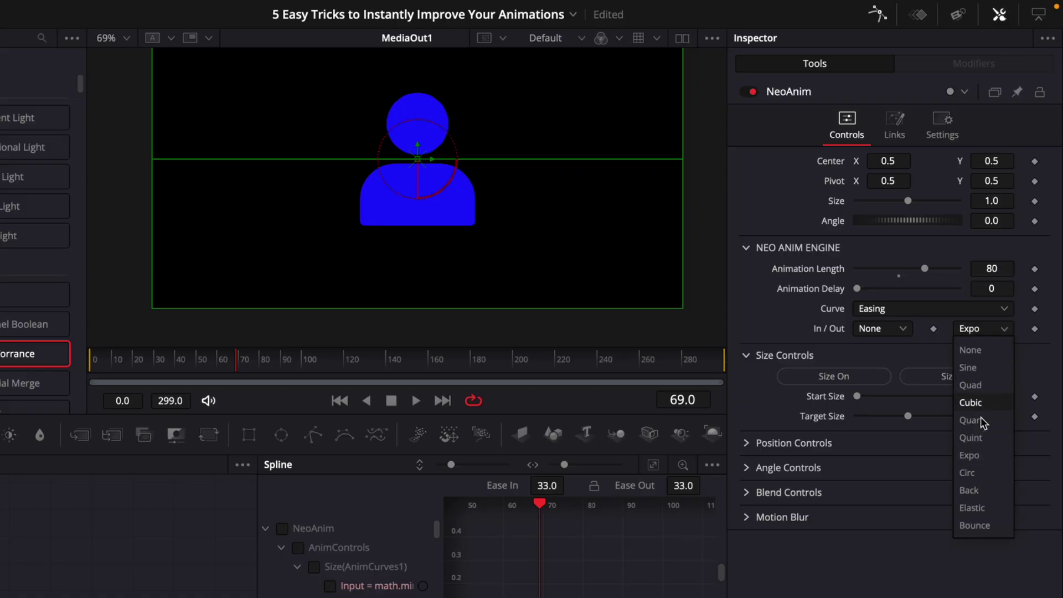
pyautogui.click(988, 508)
pyautogui.moveTo(236, 364); pyautogui.dragTo(47, 360)
pyautogui.click(983, 329)
pyautogui.click(982, 399)
pyautogui.press('space')
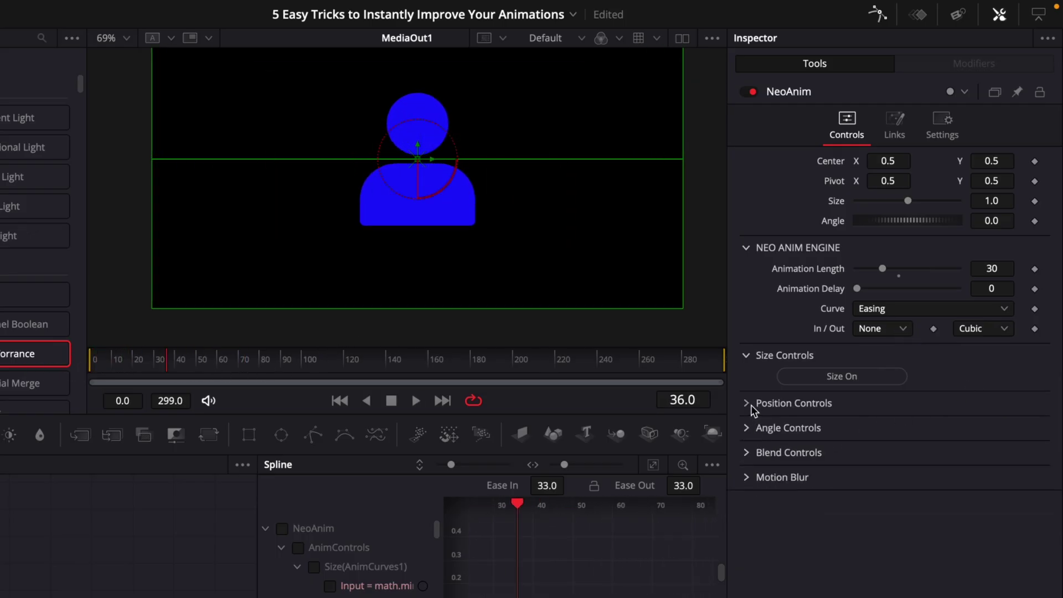
# - Expand the Neo Anim node's Position, Angle, Blend and Motion Blur controls to view their options
pyautogui.click(752, 404)
pyautogui.click(743, 451)
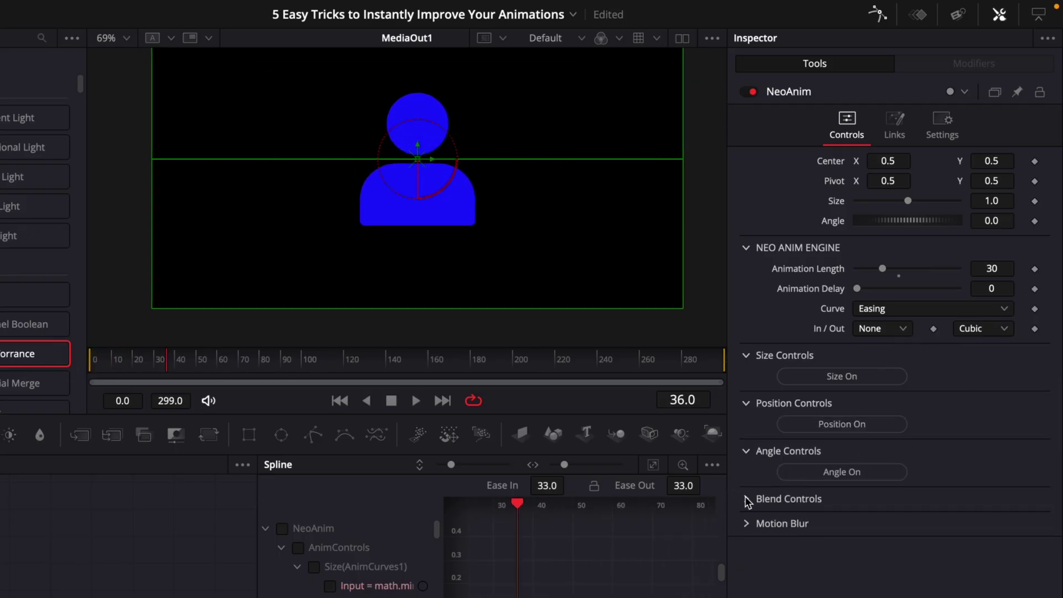
pyautogui.click(746, 499)
pyautogui.click(768, 548)
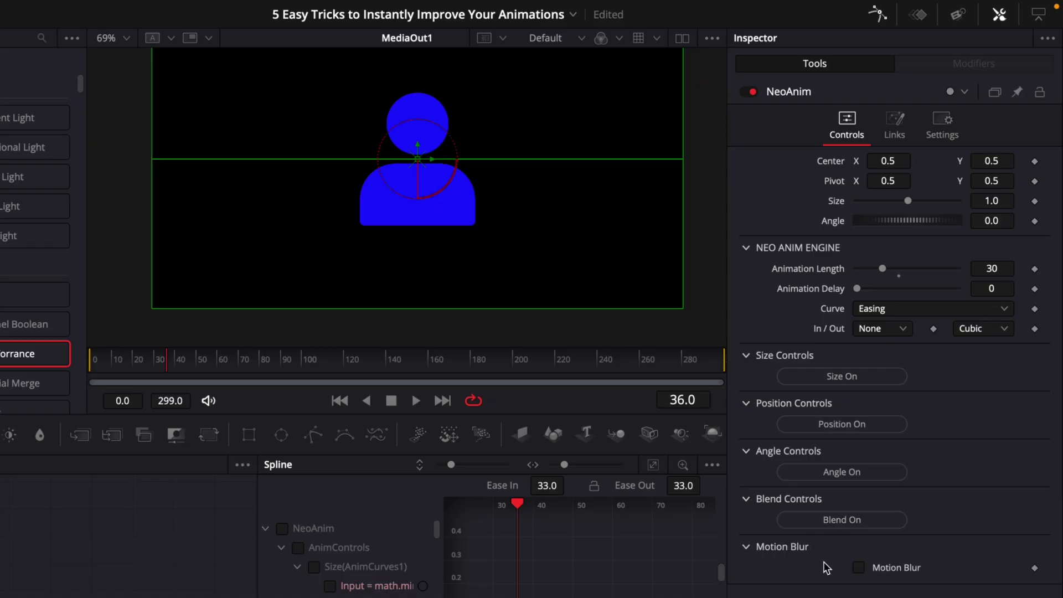